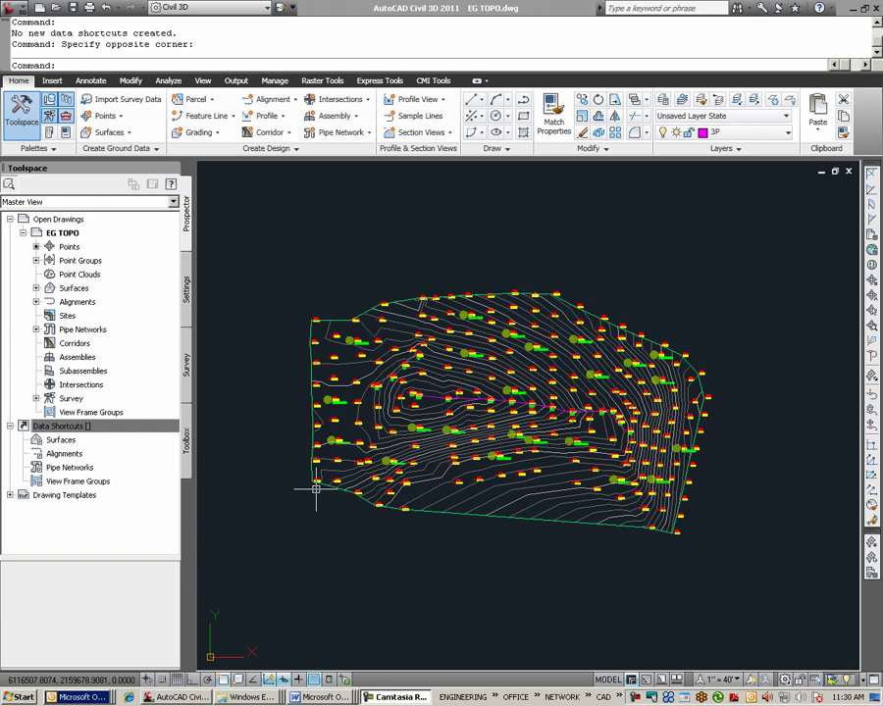
# Expand the Surfaces collection under EG TOPO in Prospector to show the EG surface.
pyautogui.click(37, 288)
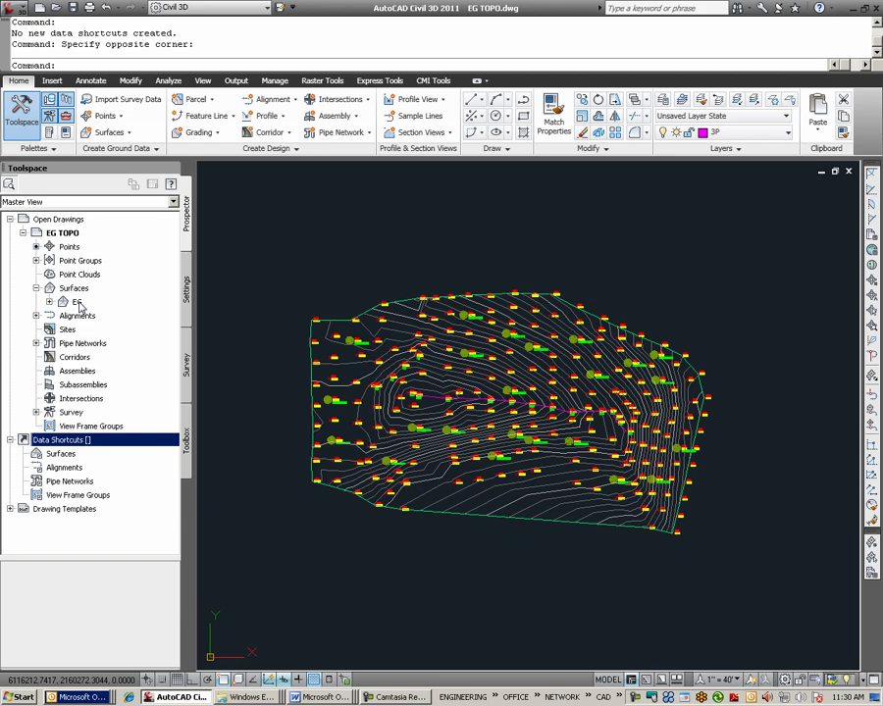
# In Windows Explorer, browse to J:\Projects\11001\DWG and select EG TOPO.dwg.
pyautogui.click(252, 697)
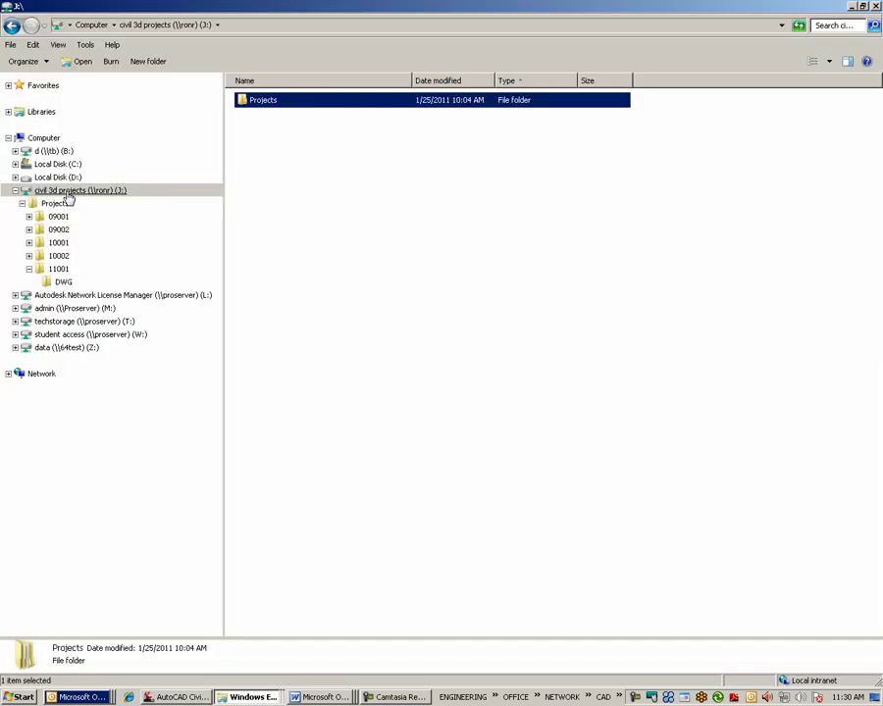
pyautogui.click(55, 205)
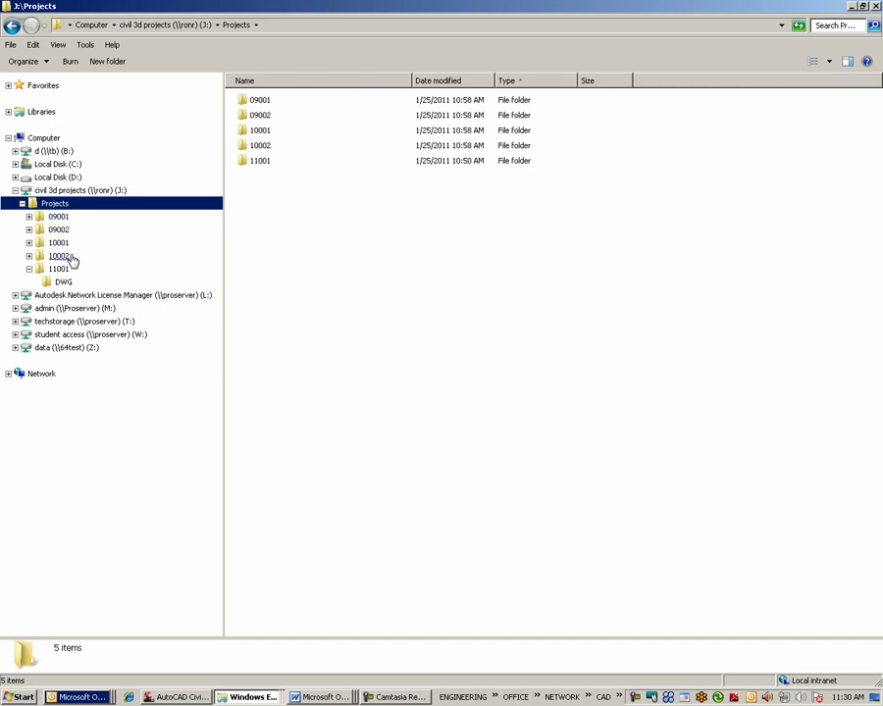
pyautogui.click(29, 269)
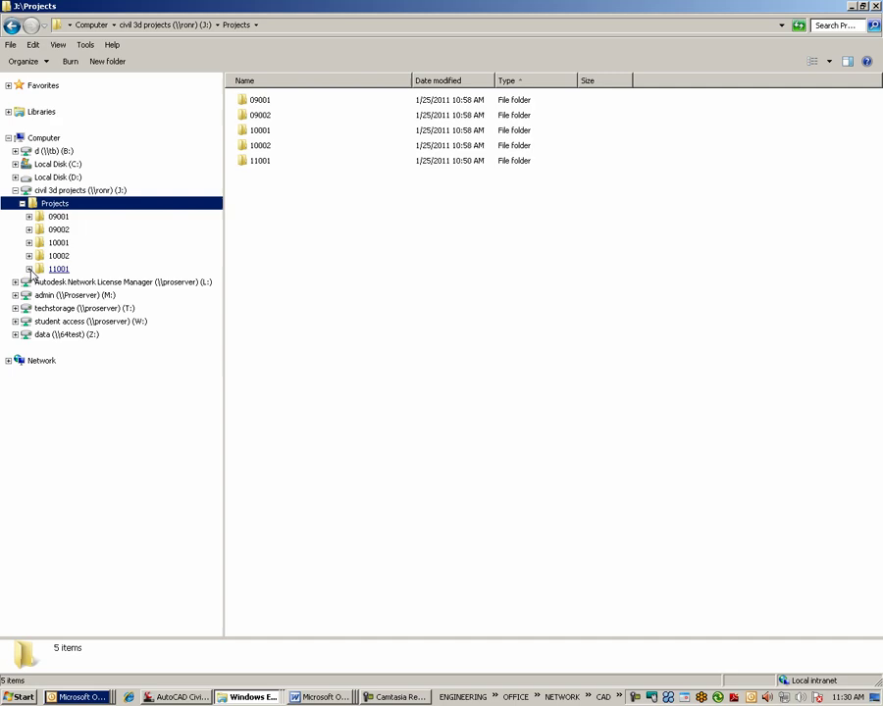
pyautogui.click(30, 269)
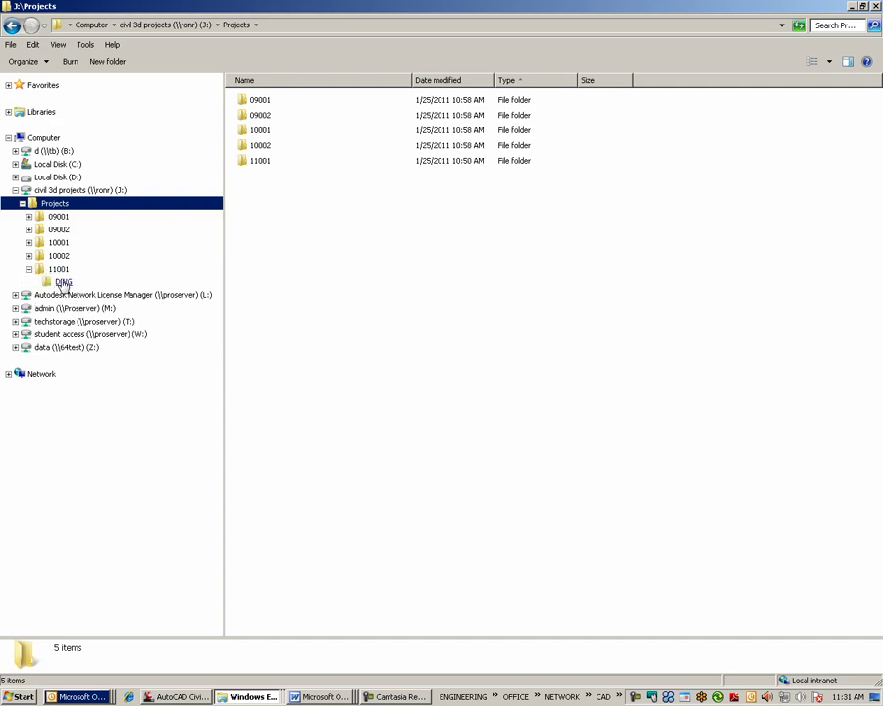
pyautogui.click(63, 283)
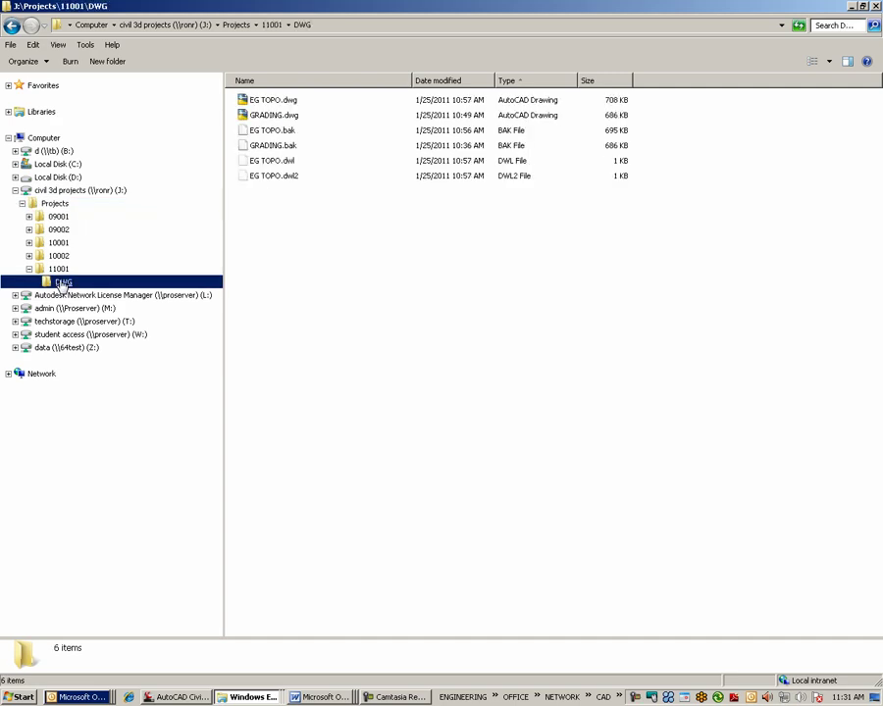
pyautogui.click(274, 102)
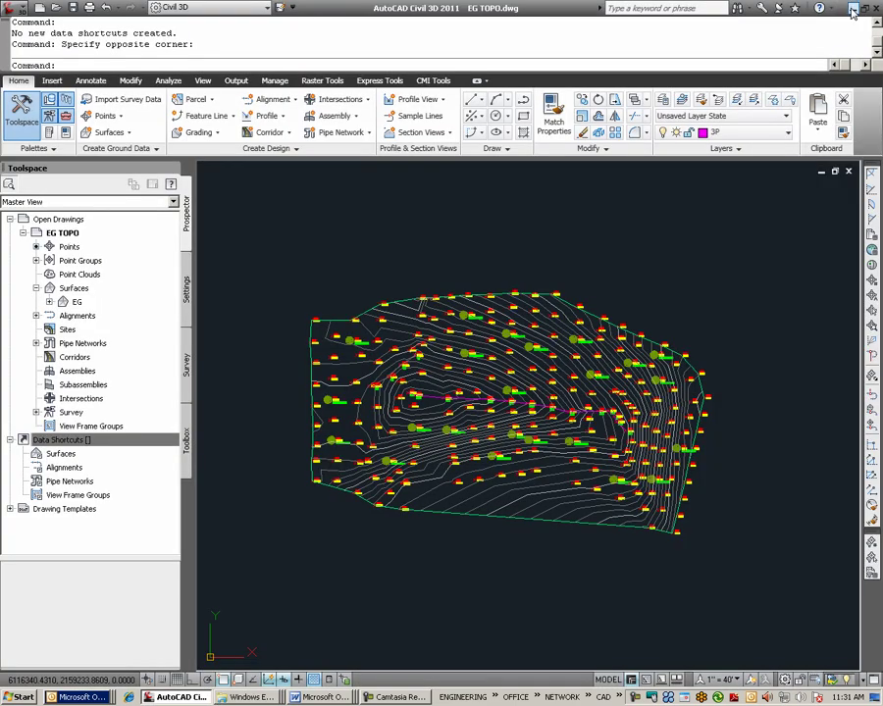
# Set the Data Shortcuts working folder to J:\Projects.
pyautogui.moveTo(467, 317)
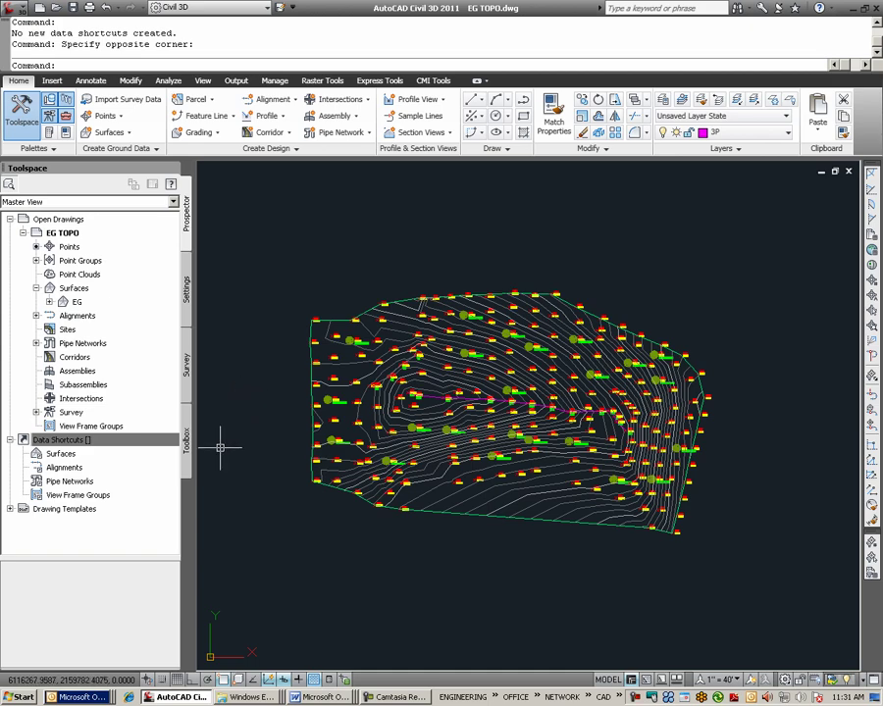
pyautogui.click(98, 442)
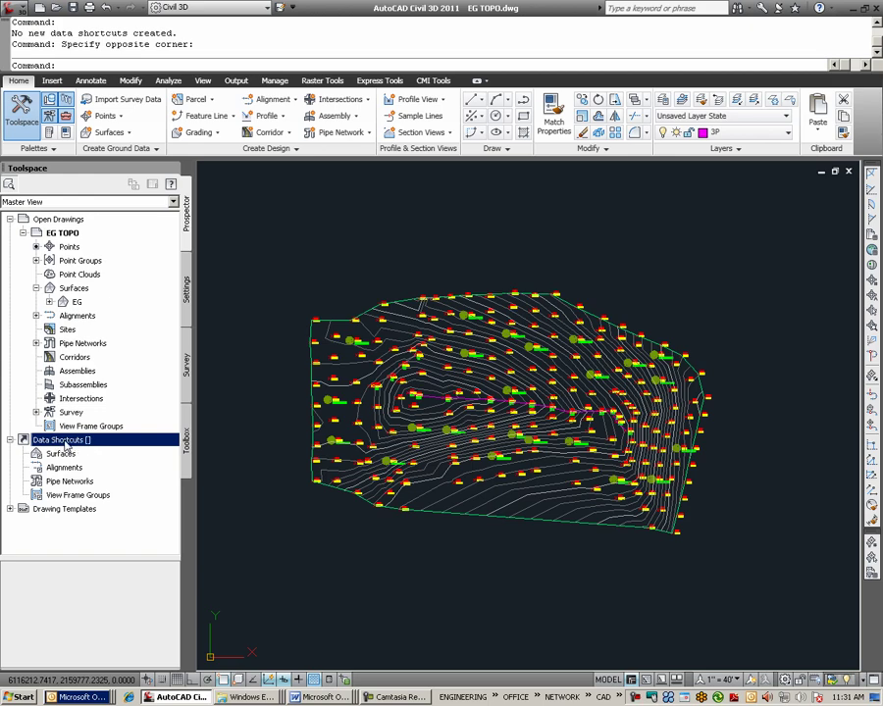
pyautogui.rightClick(81, 448)
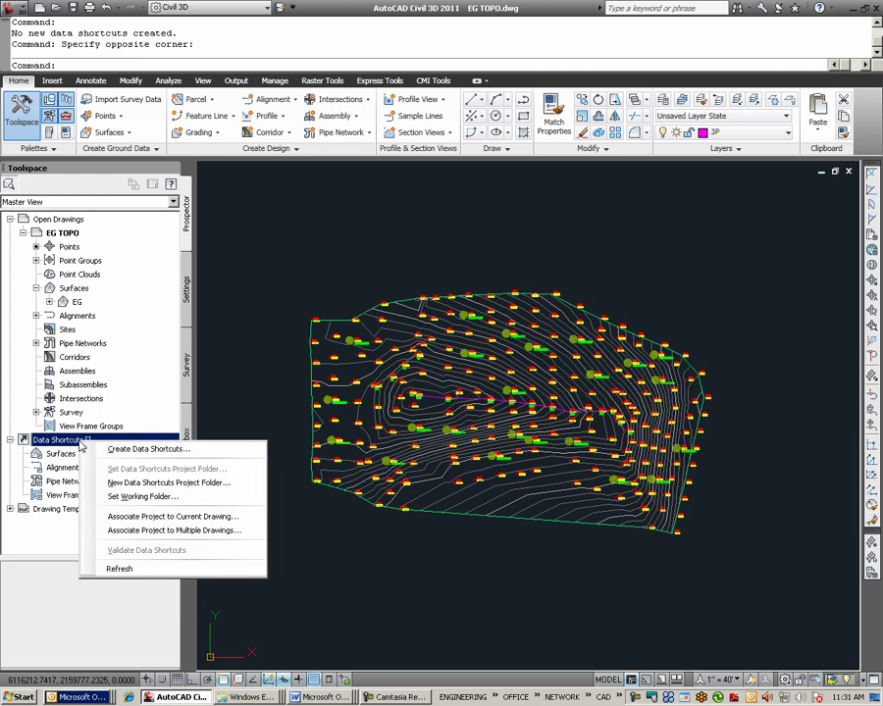
pyautogui.click(180, 498)
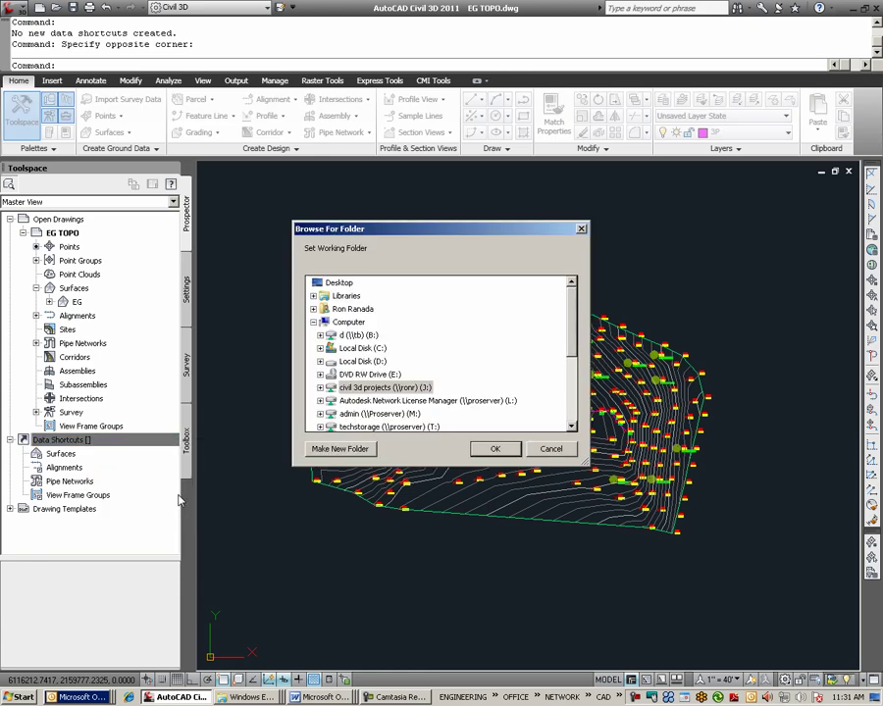
pyautogui.click(321, 388)
pyautogui.scroll(-2, 576, 325)
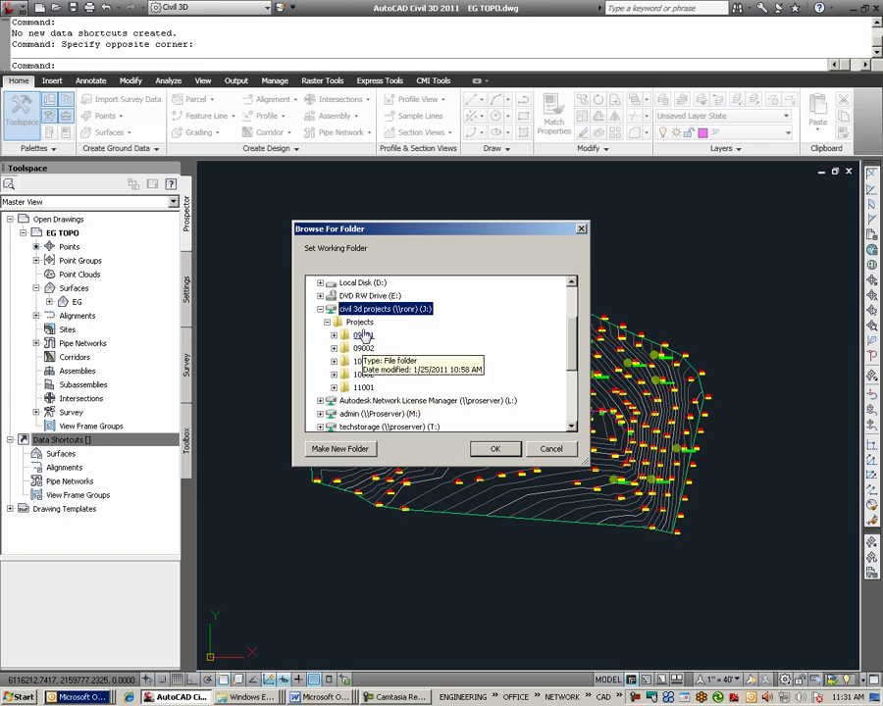
pyautogui.click(359, 323)
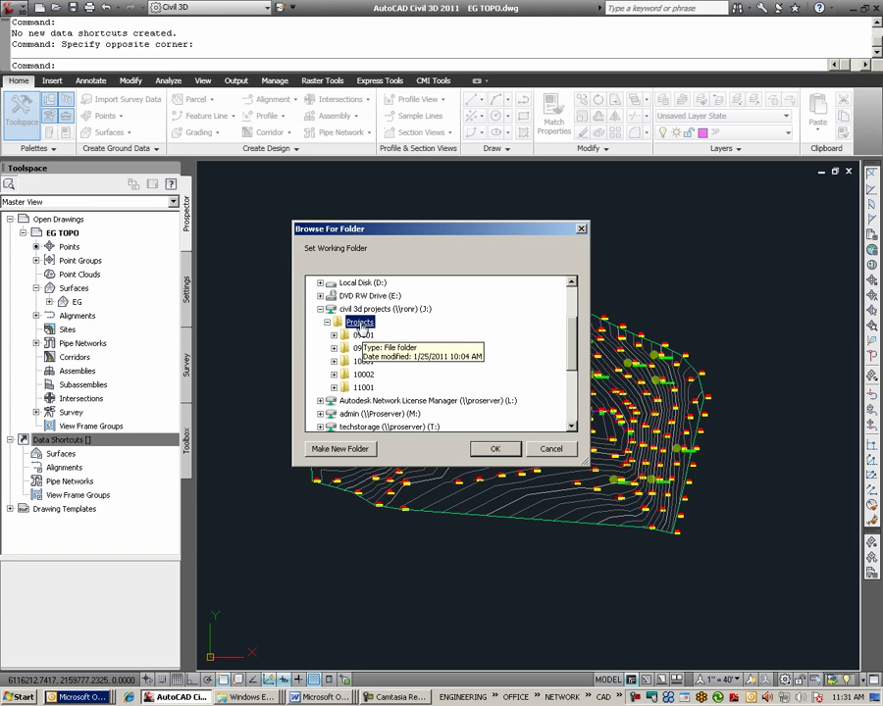
pyautogui.click(490, 450)
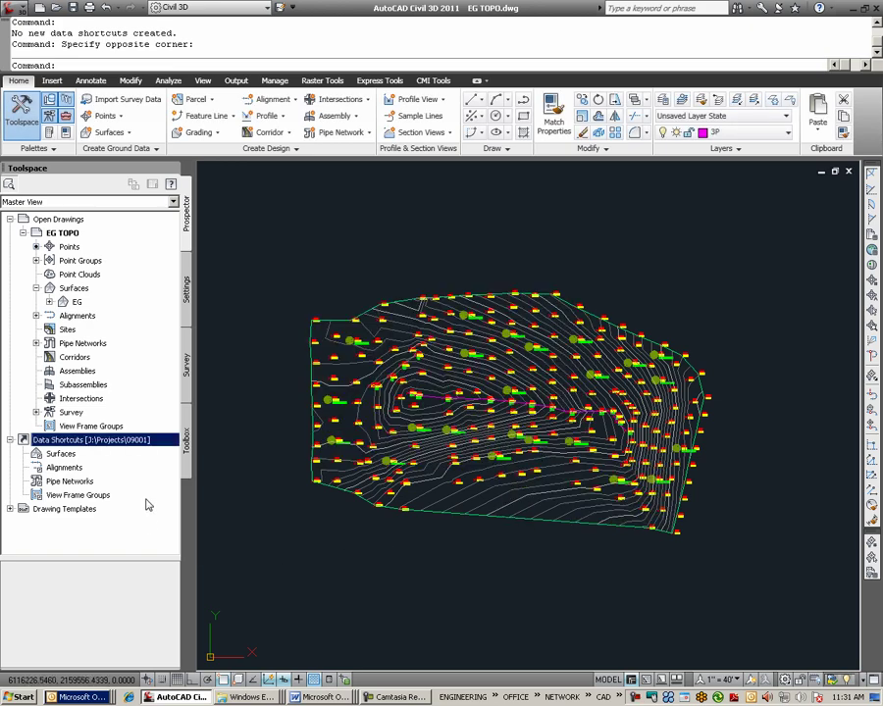
# Dismiss the Data Shortcuts menu and list the three open Windows Explorer windows from the taskbar.
pyautogui.rightClick(69, 443)
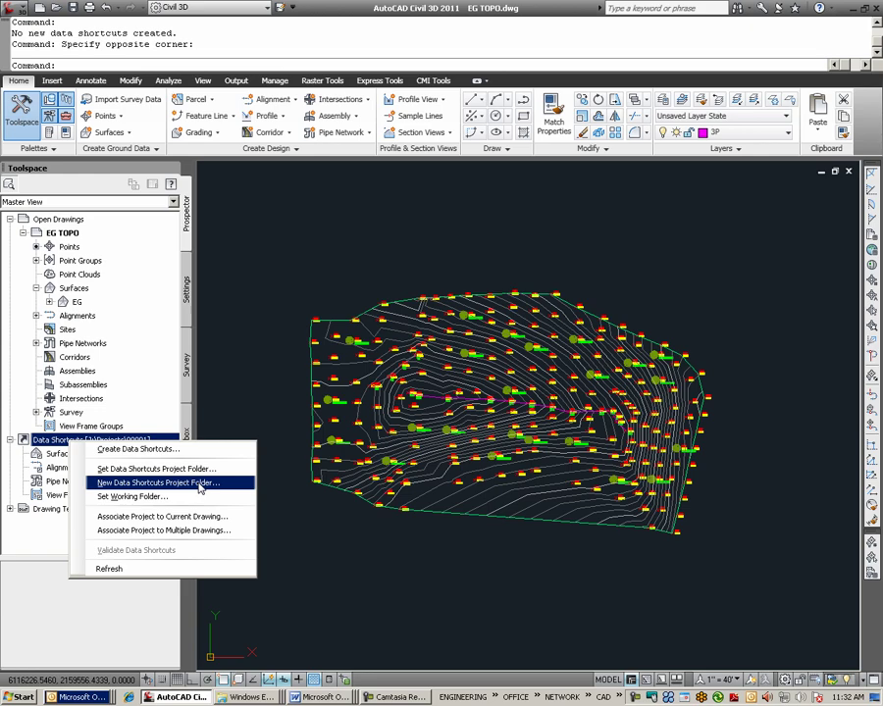
pyautogui.click(252, 698)
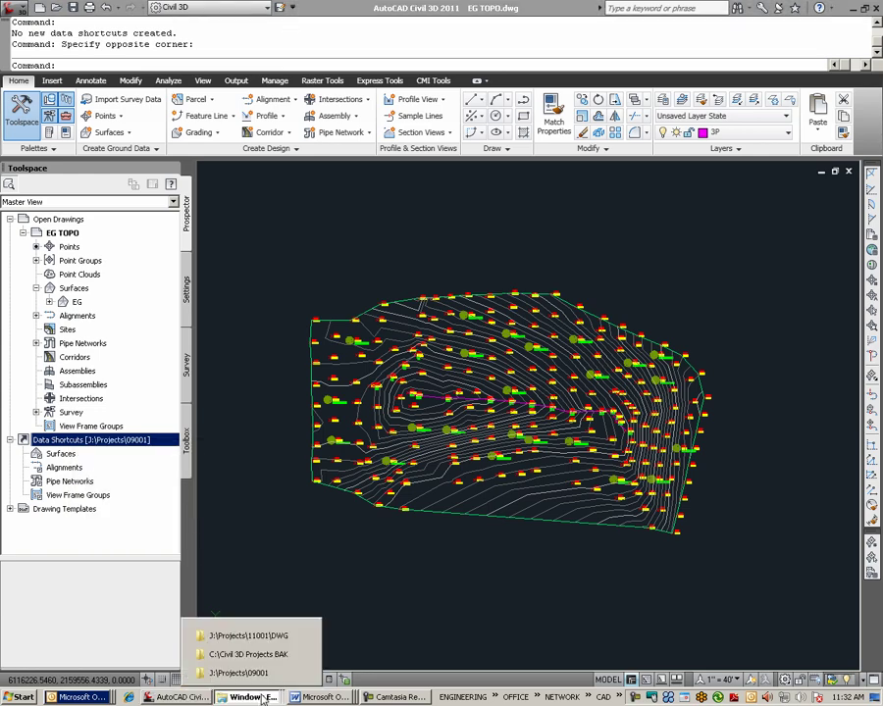
# Bring the J:\Projects\11001\DWG Explorer window to the front.
pyautogui.click(263, 637)
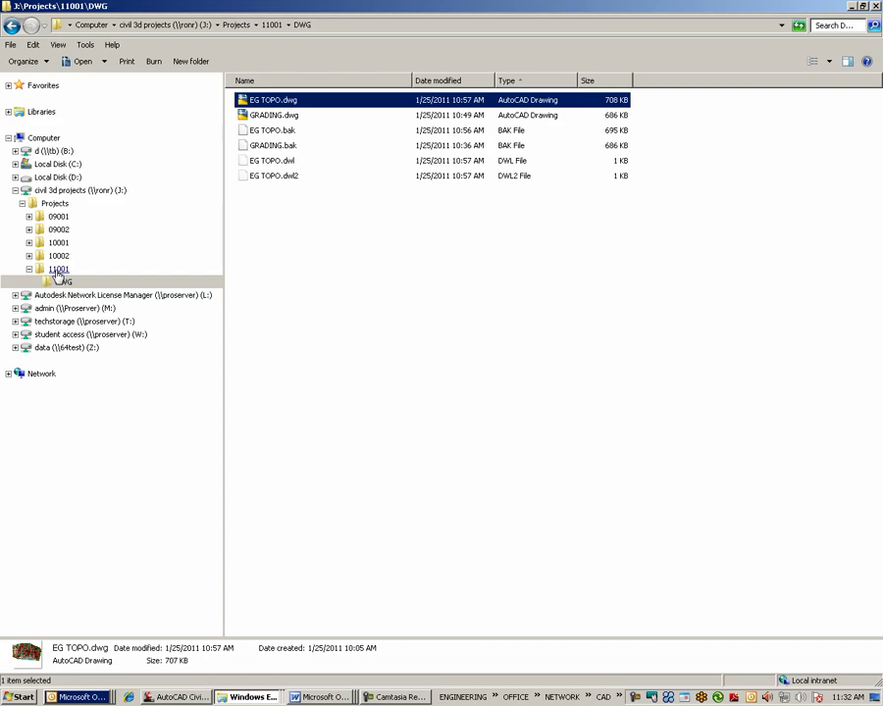
# Create a new data shortcuts project folder named 11001 under J:\Projects.
pyautogui.click(191, 697)
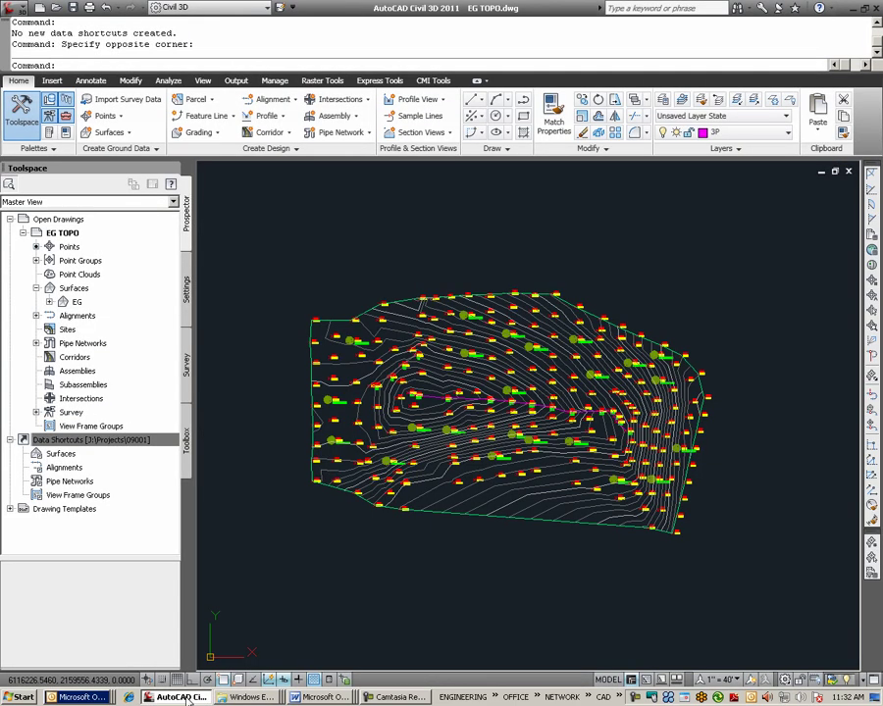
pyautogui.rightClick(80, 442)
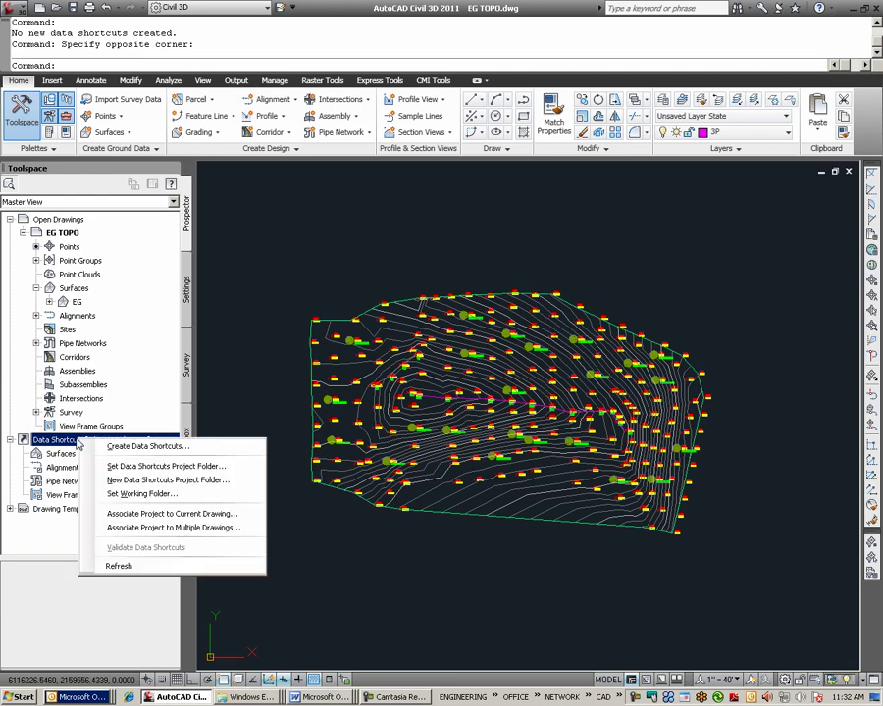
pyautogui.click(172, 481)
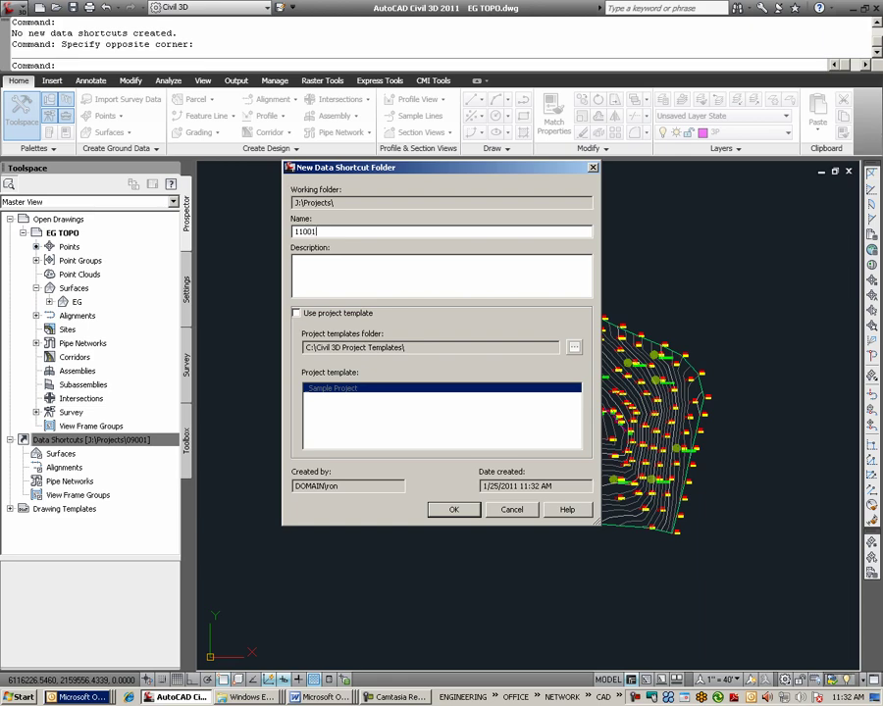
pyautogui.click(456, 510)
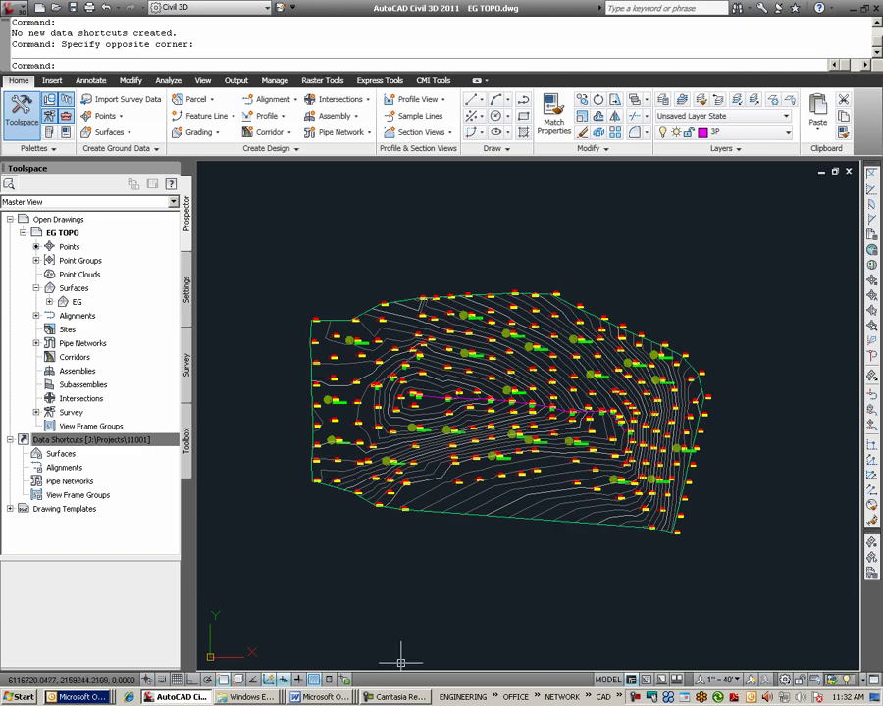
# Open J:\Projects\11001\_Shortcuts in the Explorer window.
pyautogui.click(251, 697)
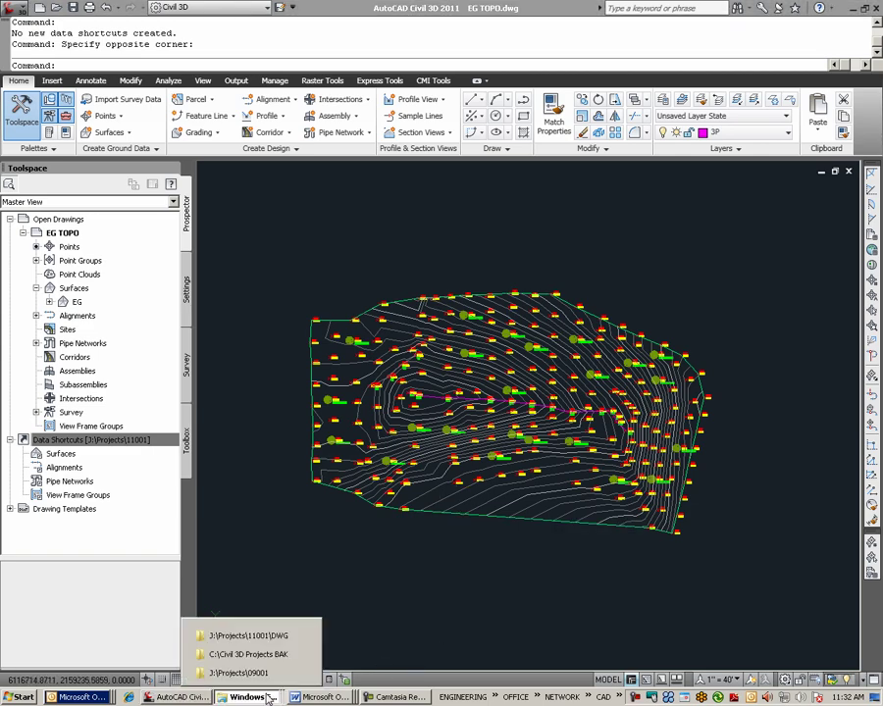
pyautogui.click(250, 636)
pyautogui.click(60, 271)
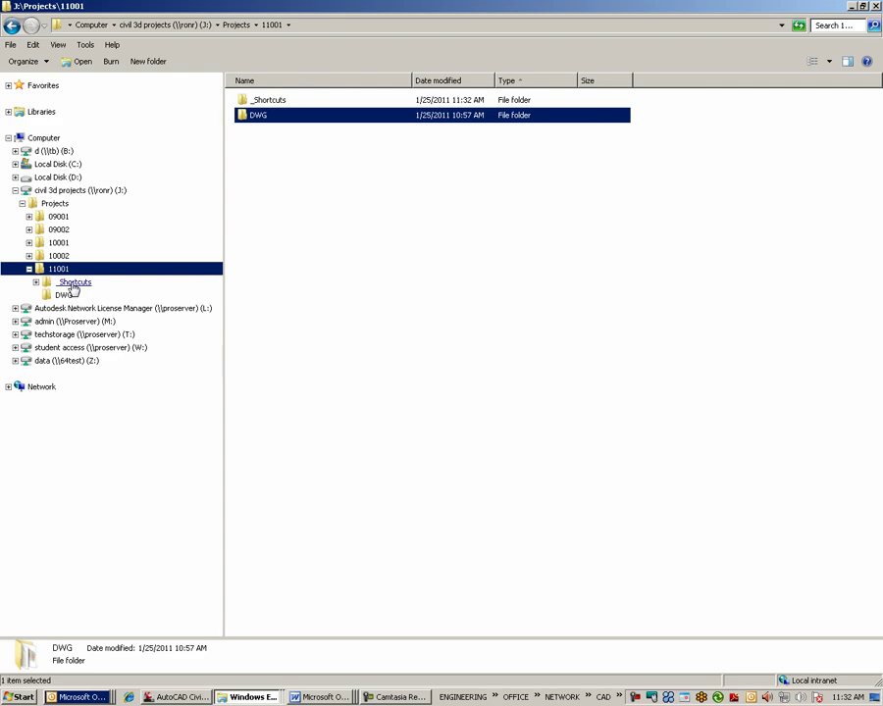
pyautogui.click(74, 282)
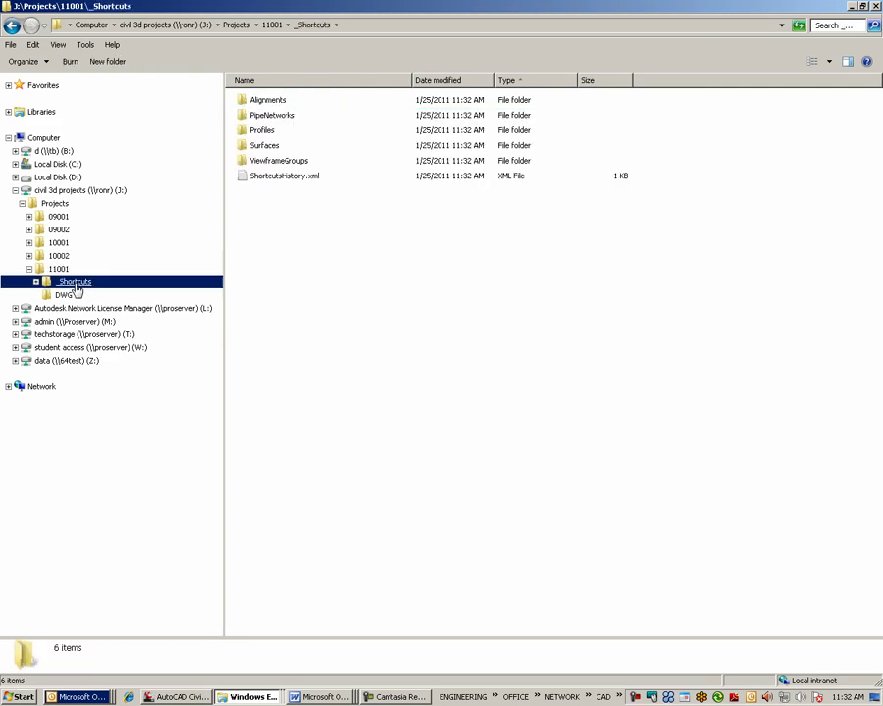
# Inspect the Alignments, PipeNetworks, Profiles, Surfaces and ViewframeGroups shortcut subfolders.
pyautogui.click(308, 101)
pyautogui.click(318, 116)
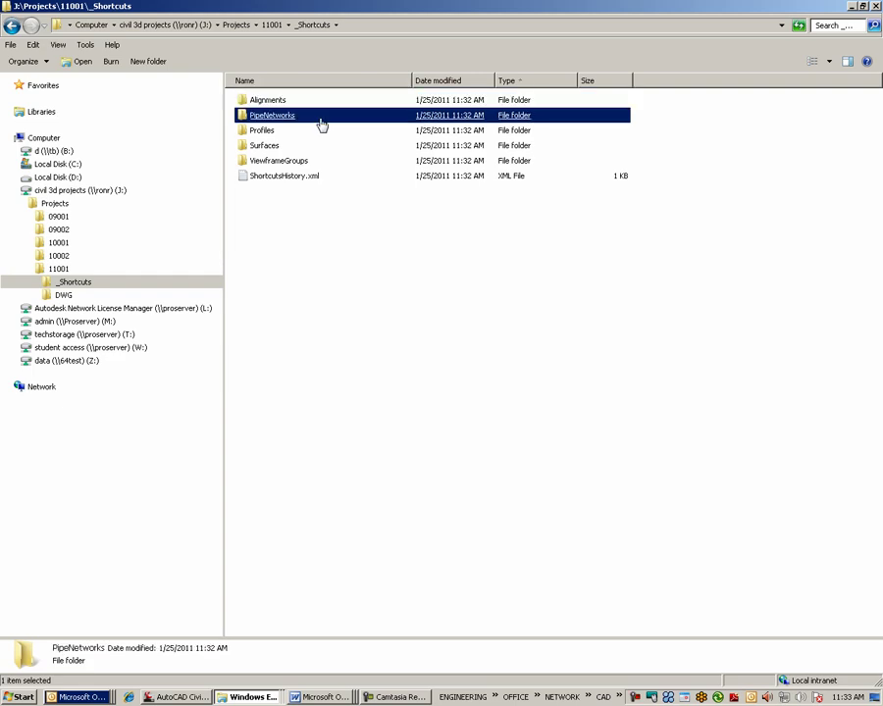
pyautogui.click(291, 133)
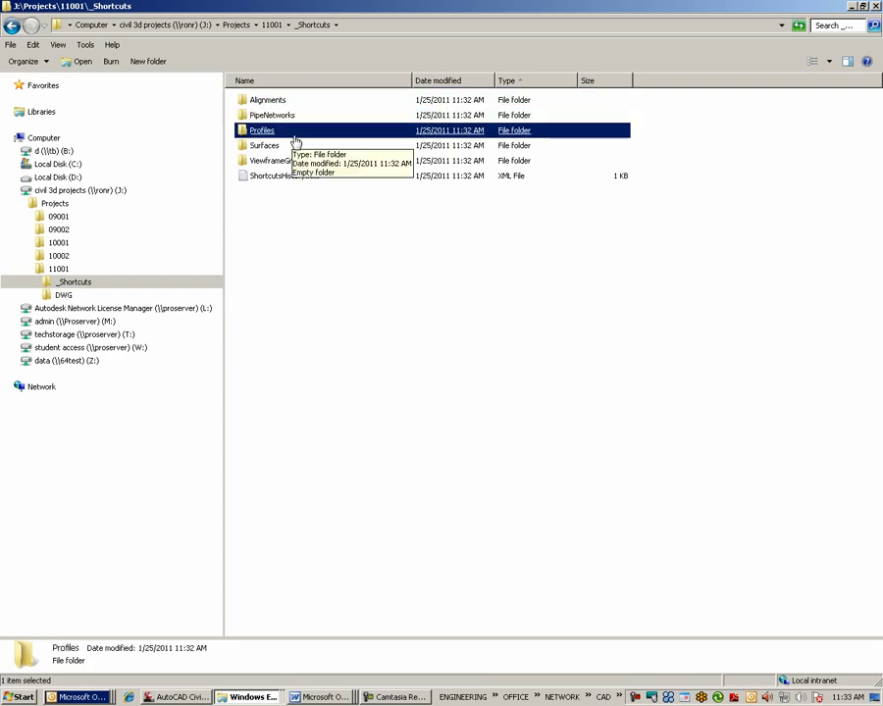
pyautogui.click(290, 149)
pyautogui.click(316, 164)
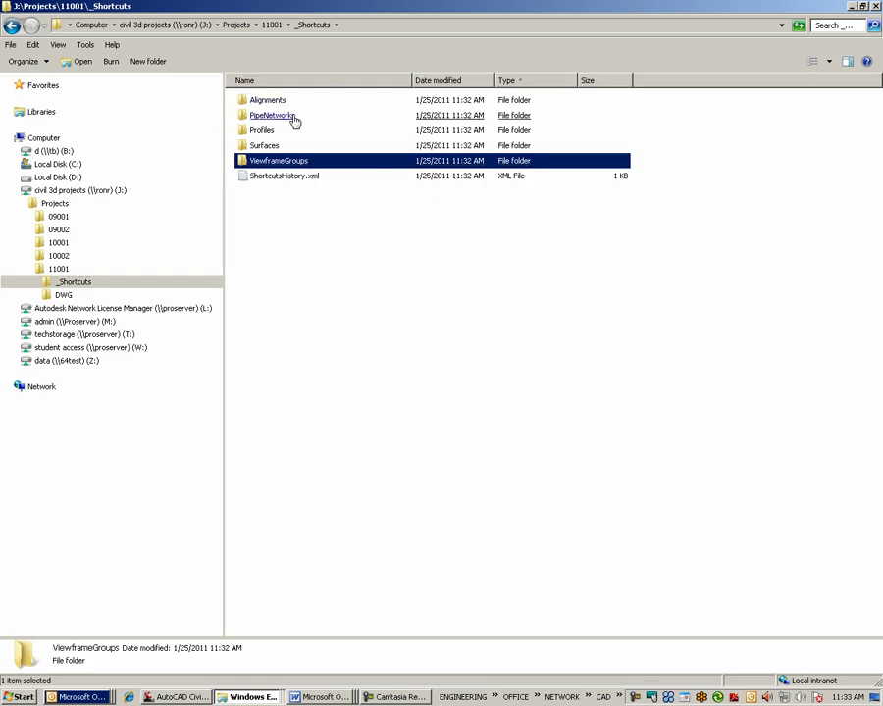
pyautogui.click(344, 324)
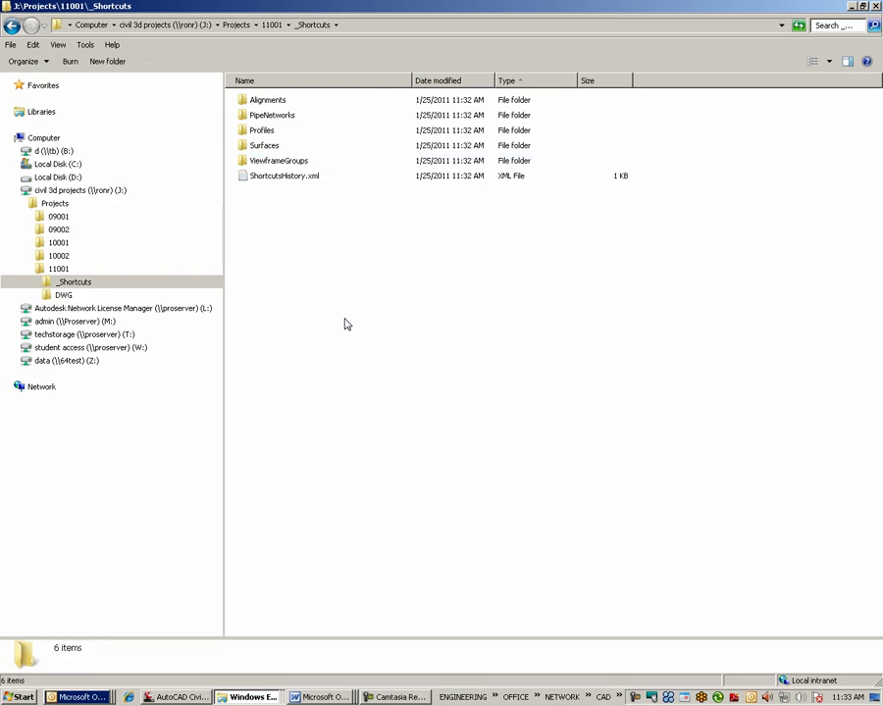
pyautogui.click(194, 699)
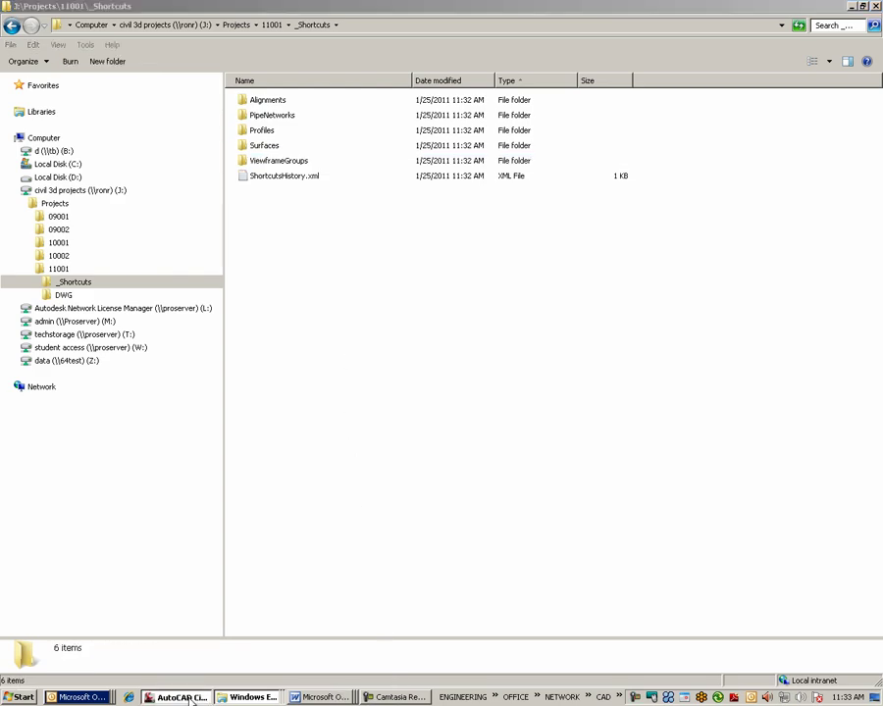
# Create a data shortcut for the EG surface from the EG TOPO drawing.
pyautogui.click(35, 442)
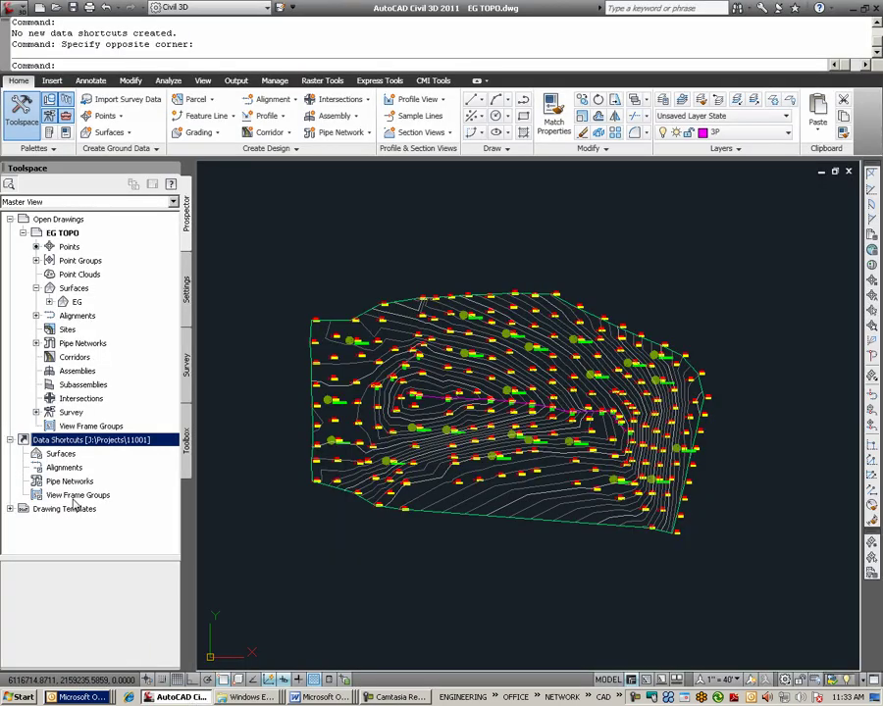
pyautogui.rightClick(71, 445)
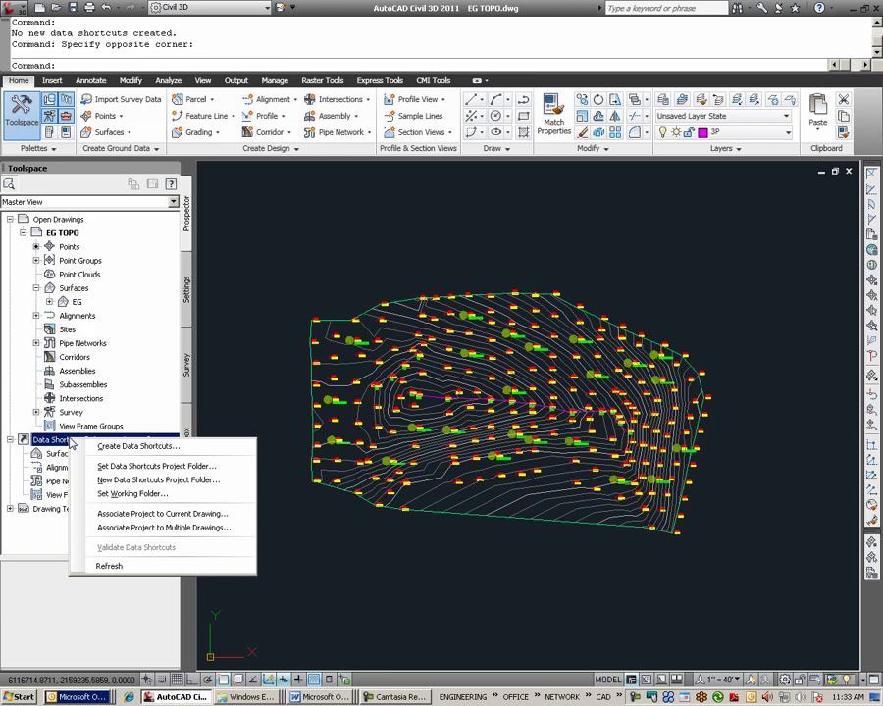
pyautogui.click(200, 450)
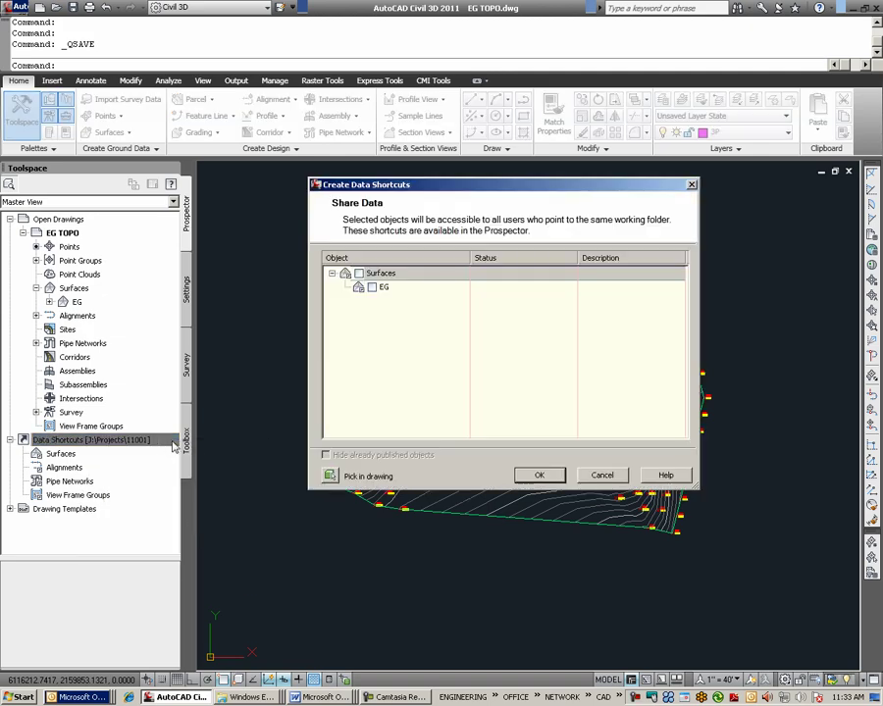
pyautogui.moveTo(414, 189)
pyautogui.mouseDown()
pyautogui.moveTo(474, 182)
pyautogui.moveTo(604, 206)
pyautogui.moveTo(412, 208)
pyautogui.mouseUp()
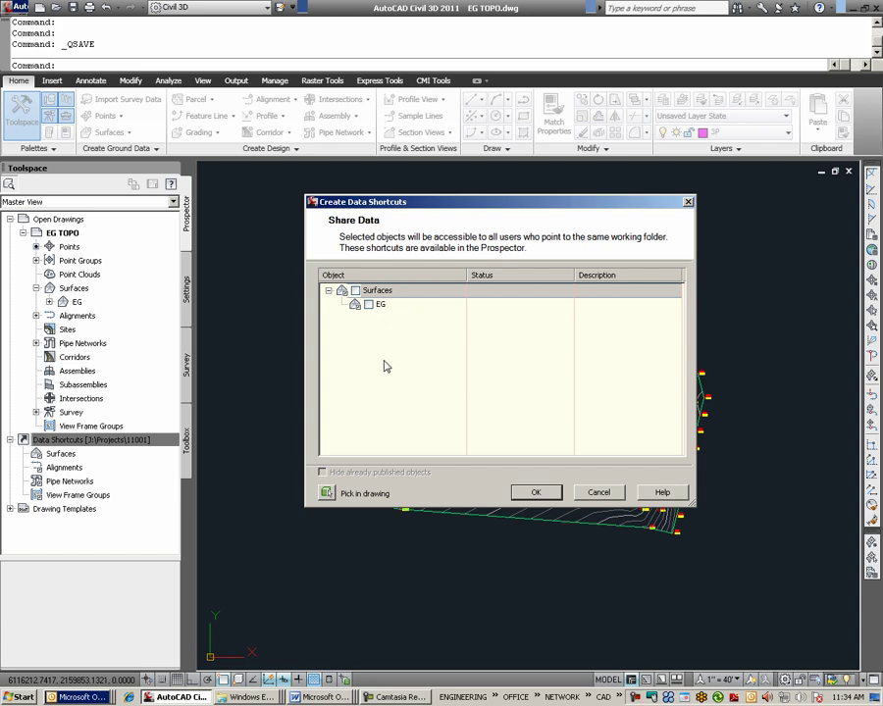
pyautogui.click(368, 305)
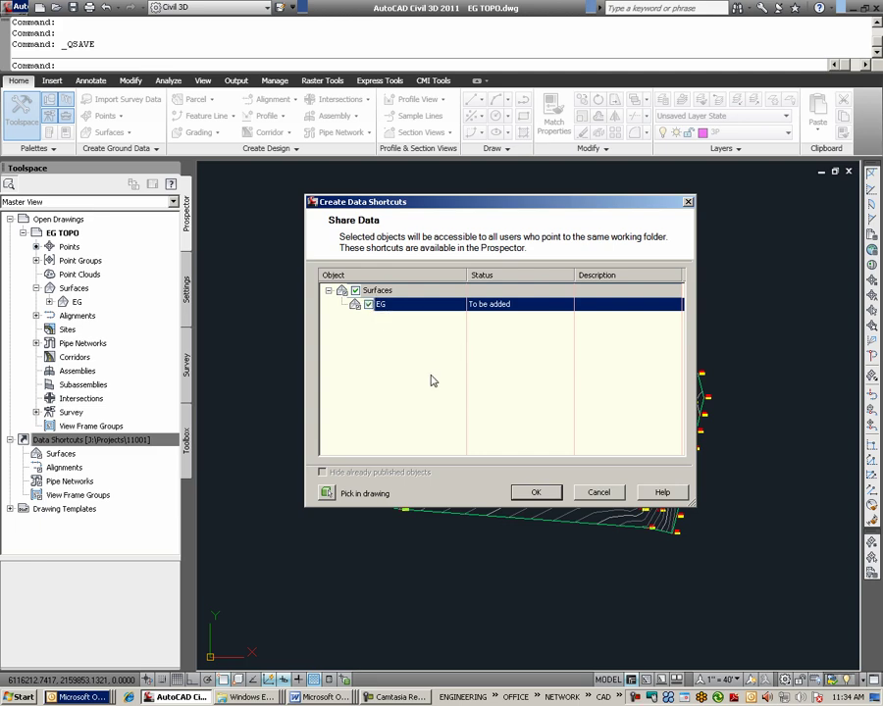
pyautogui.click(543, 493)
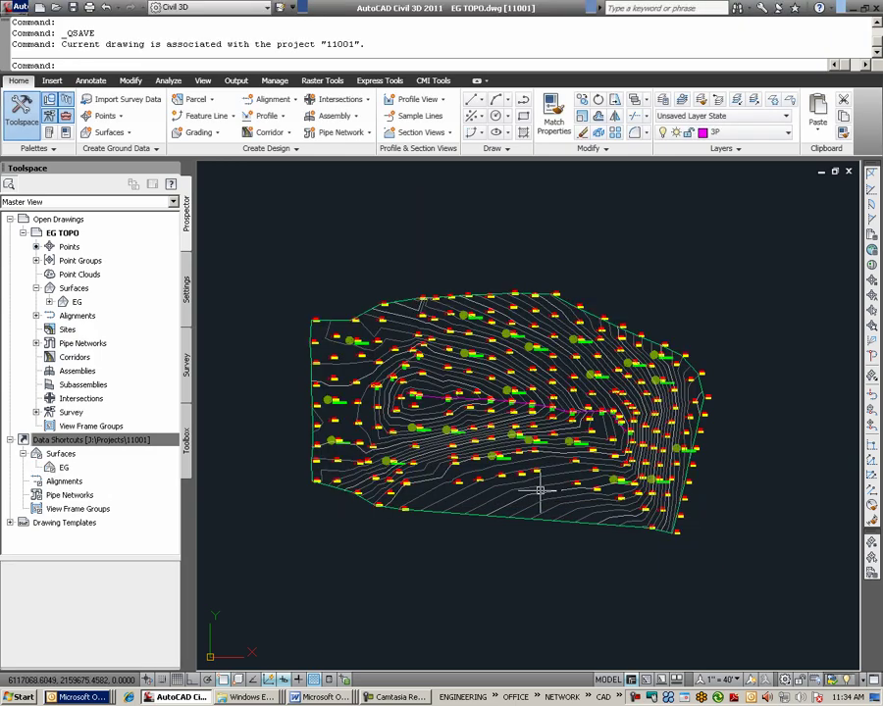
# Select EG under Data Shortcuts > Surfaces to confirm its EG TOPO source.
pyautogui.click(60, 454)
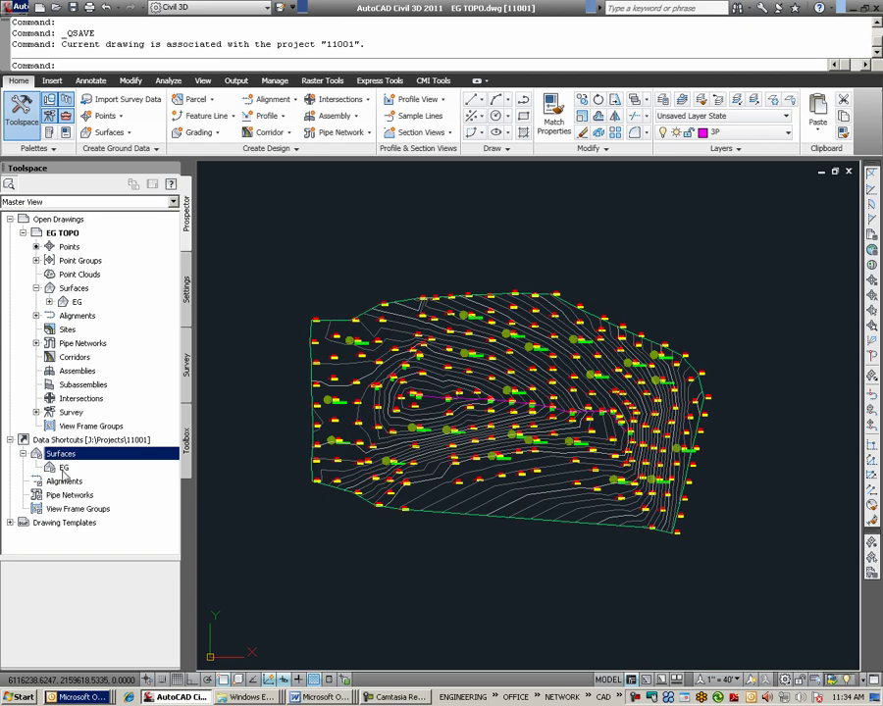
pyautogui.click(100, 467)
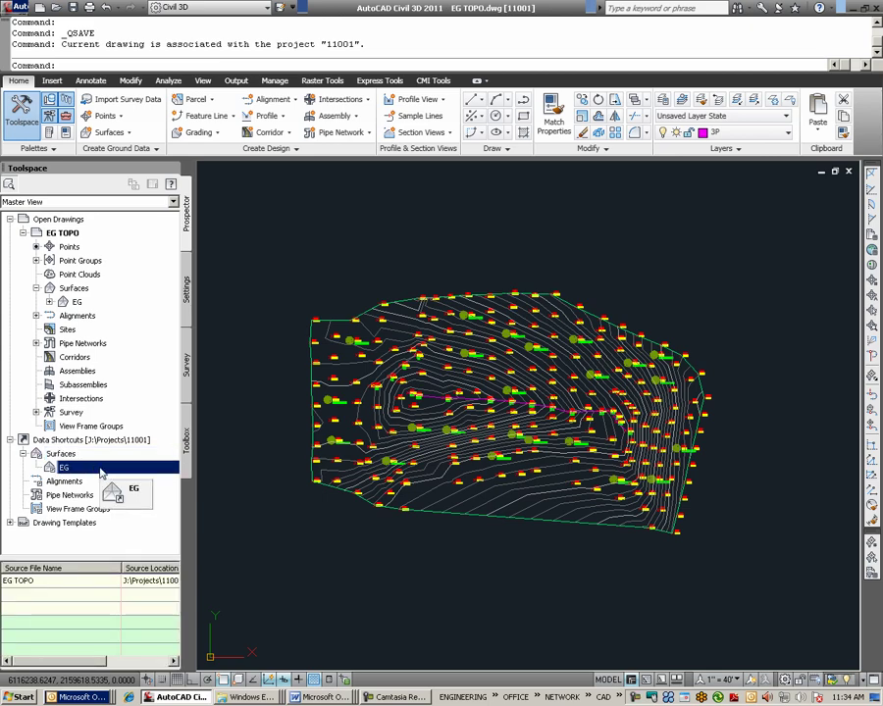
pyautogui.click(252, 698)
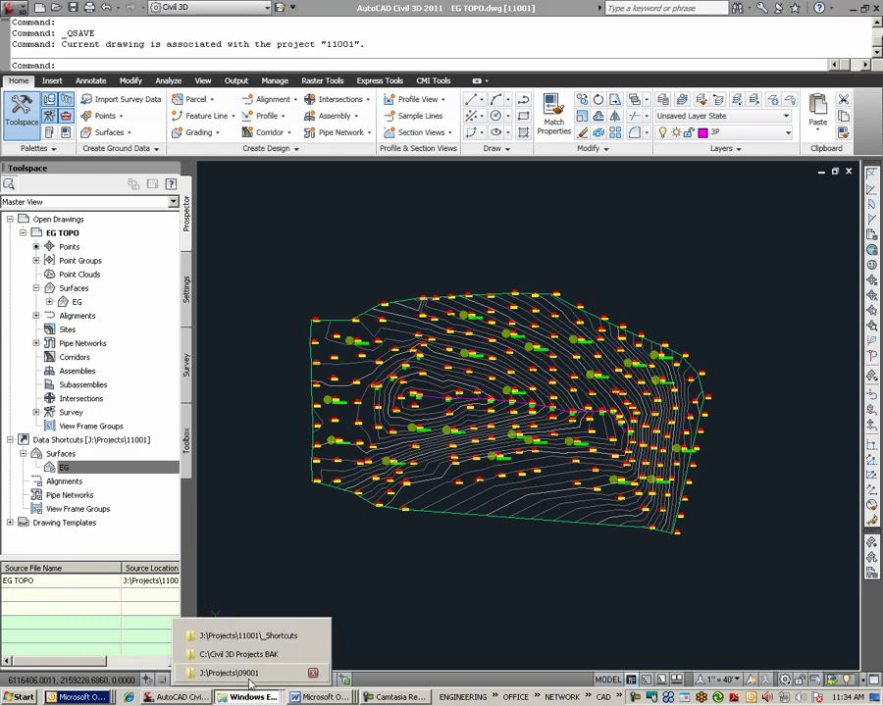
# Find the EG XML file in 11001\_Shortcuts\Surfaces, then minimize Explorer.
pyautogui.click(251, 635)
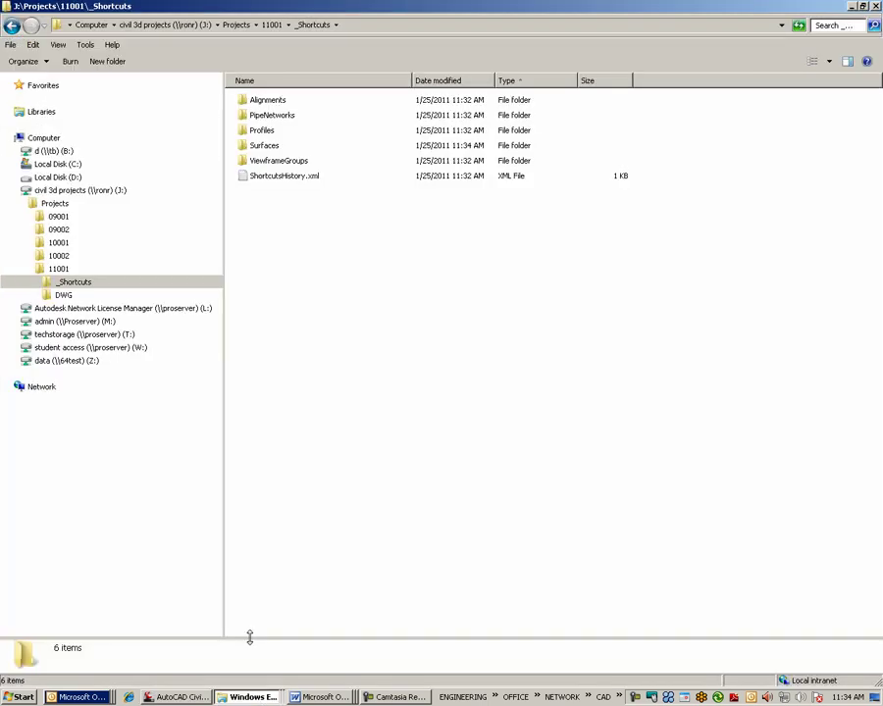
pyautogui.click(59, 268)
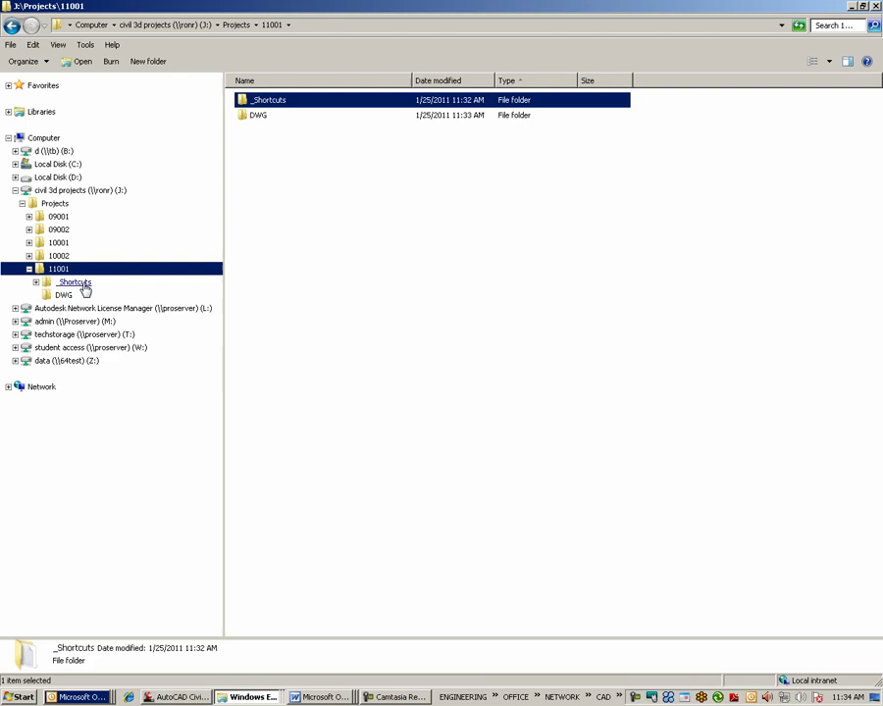
pyautogui.click(74, 283)
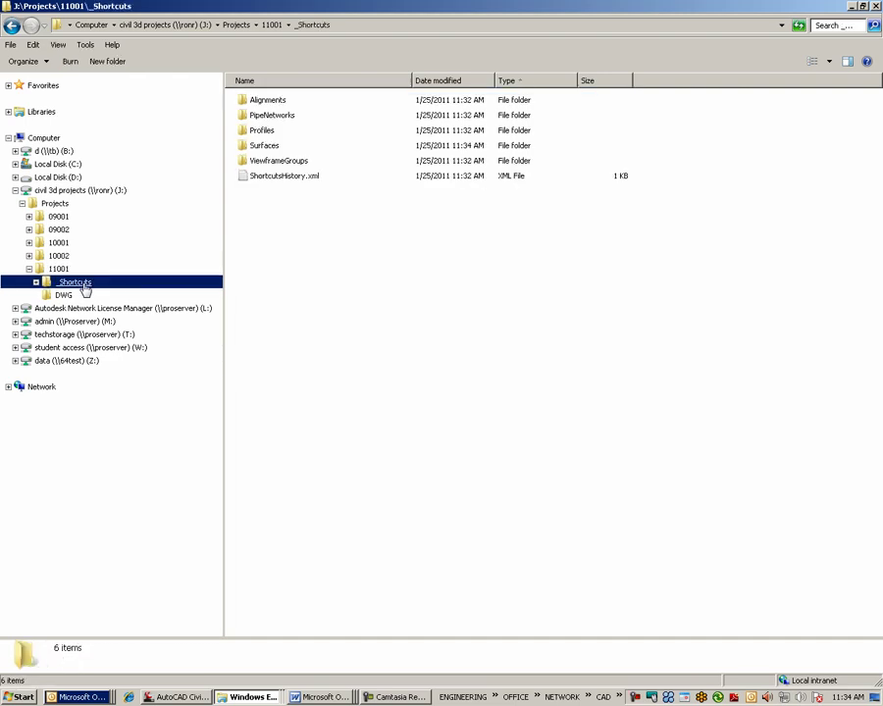
pyautogui.doubleClick(267, 146)
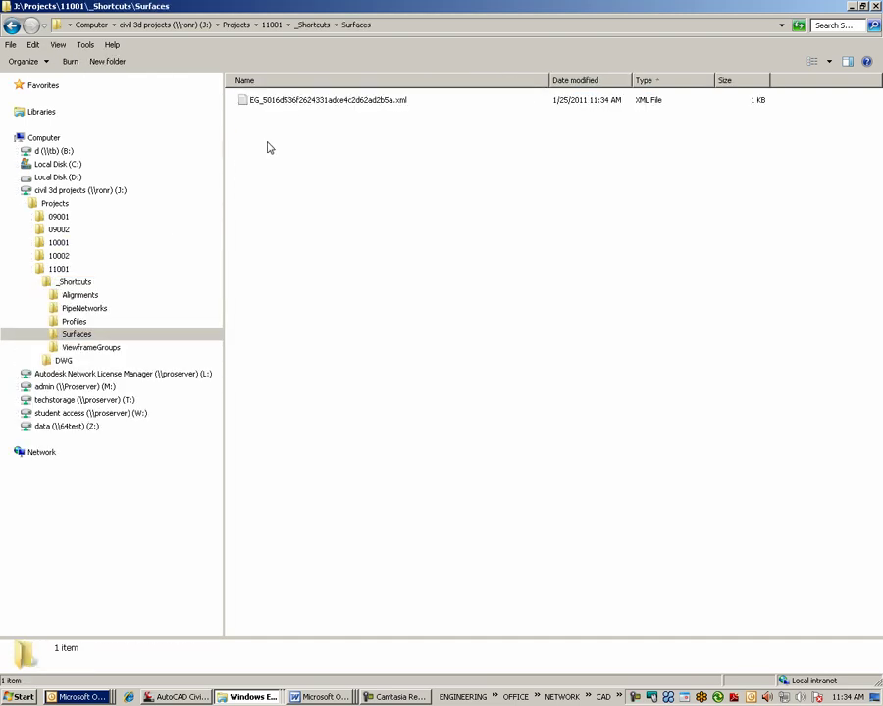
pyautogui.click(346, 108)
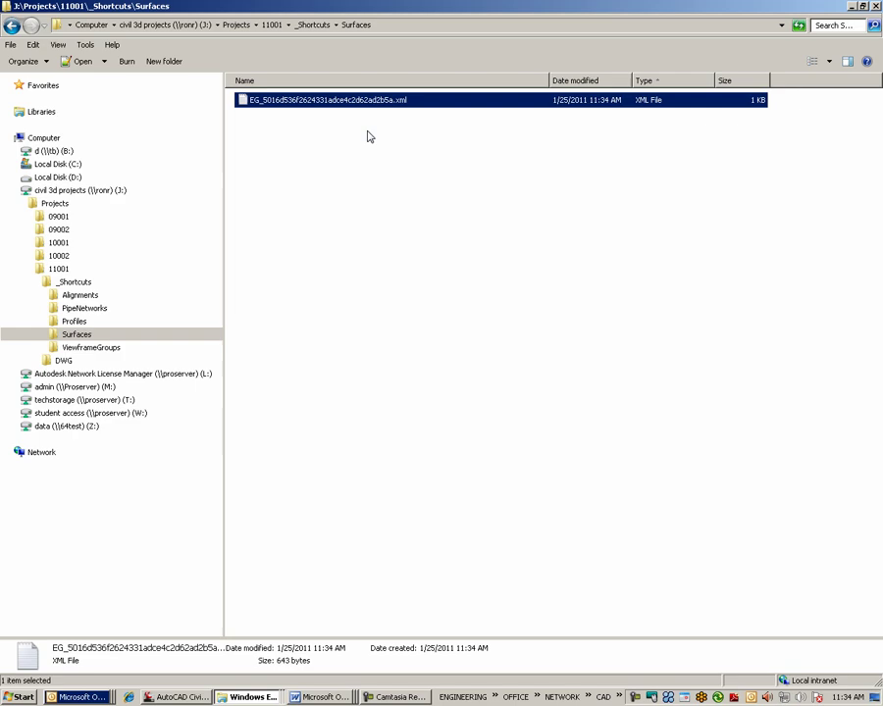
pyautogui.click(852, 7)
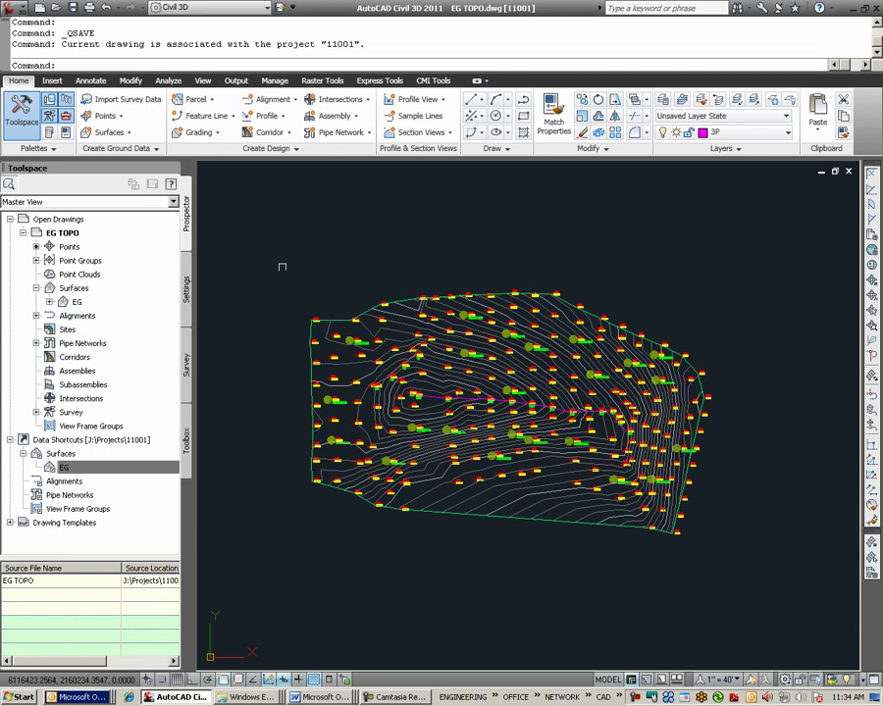
# Open GRADING.dwg from J:\Projects\11001\DWG.
pyautogui.click(57, 8)
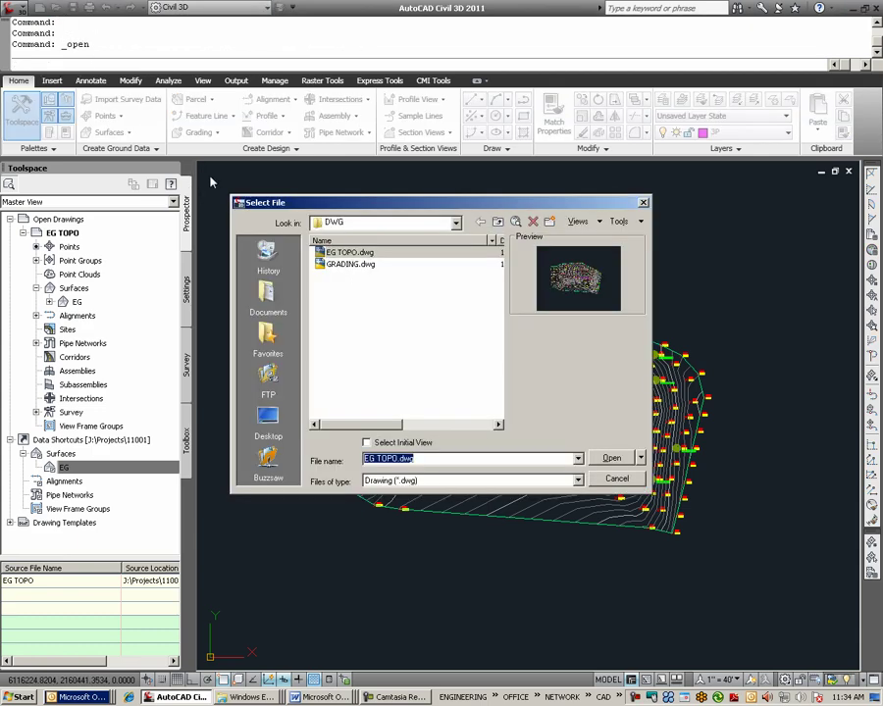
pyautogui.click(455, 222)
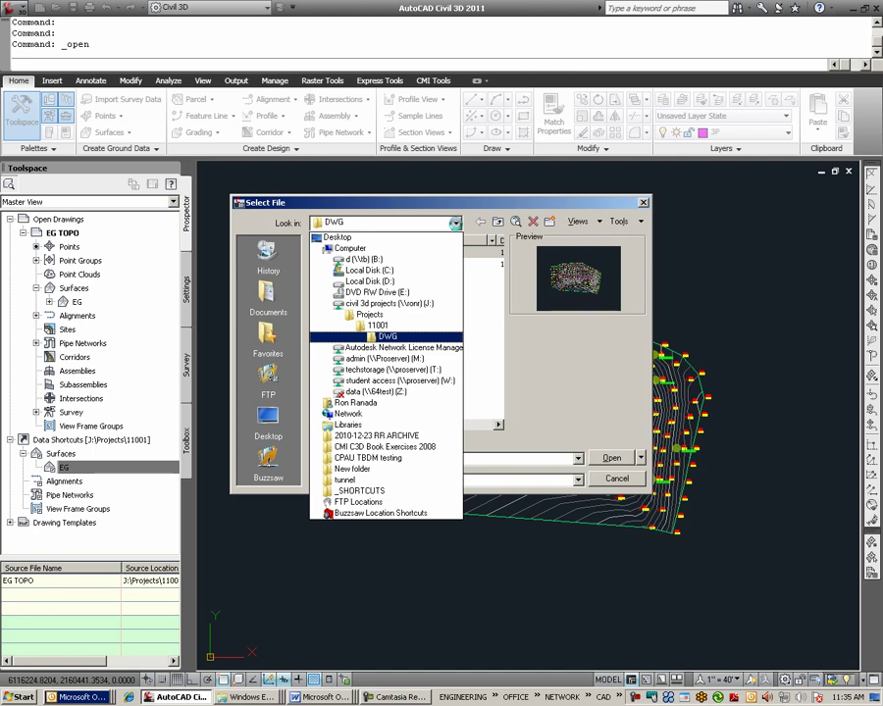
pyautogui.click(408, 337)
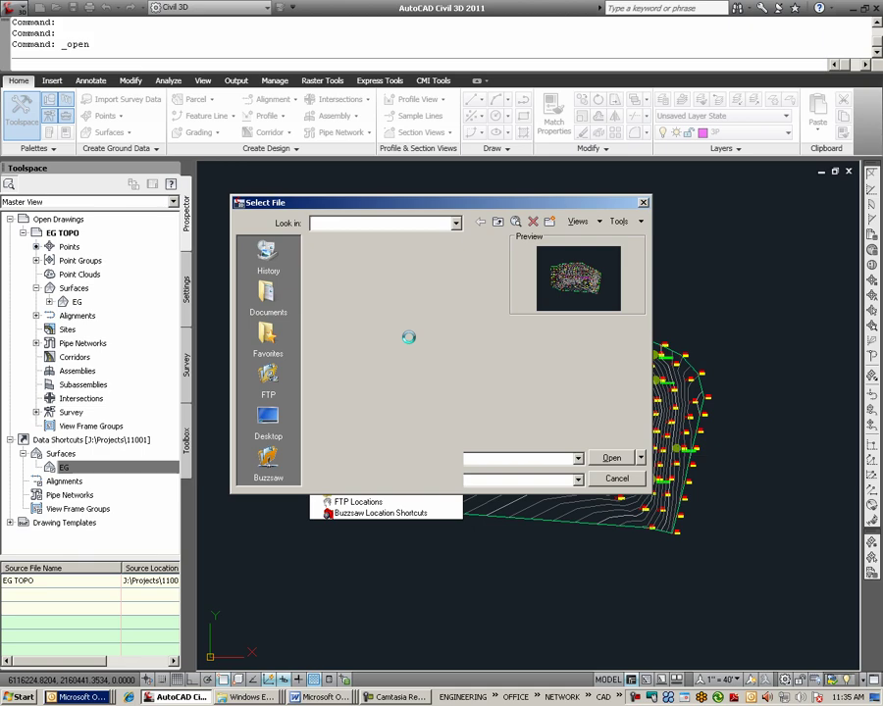
pyautogui.click(360, 271)
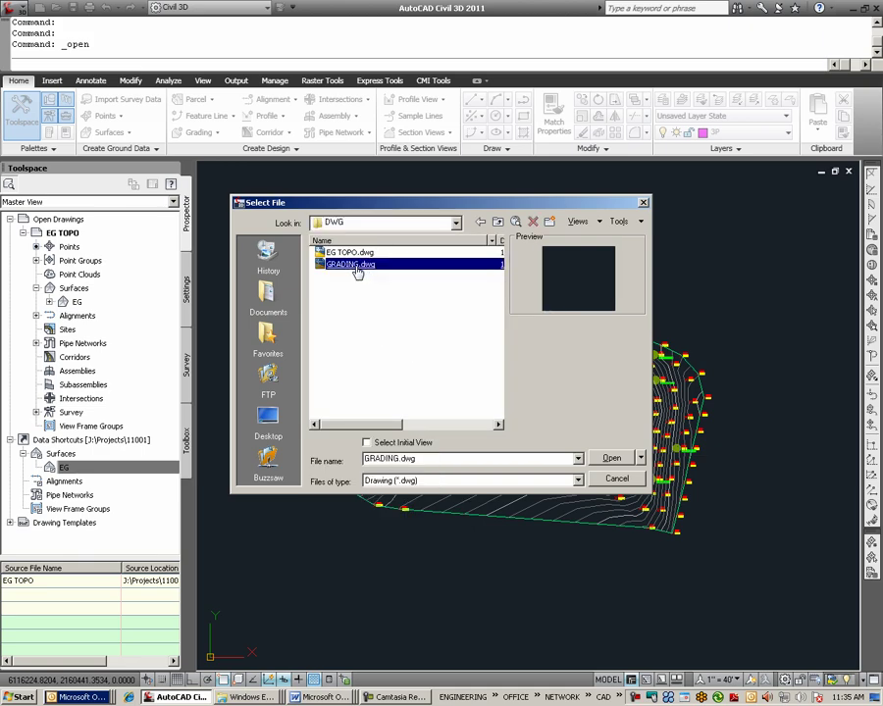
pyautogui.doubleClick(359, 268)
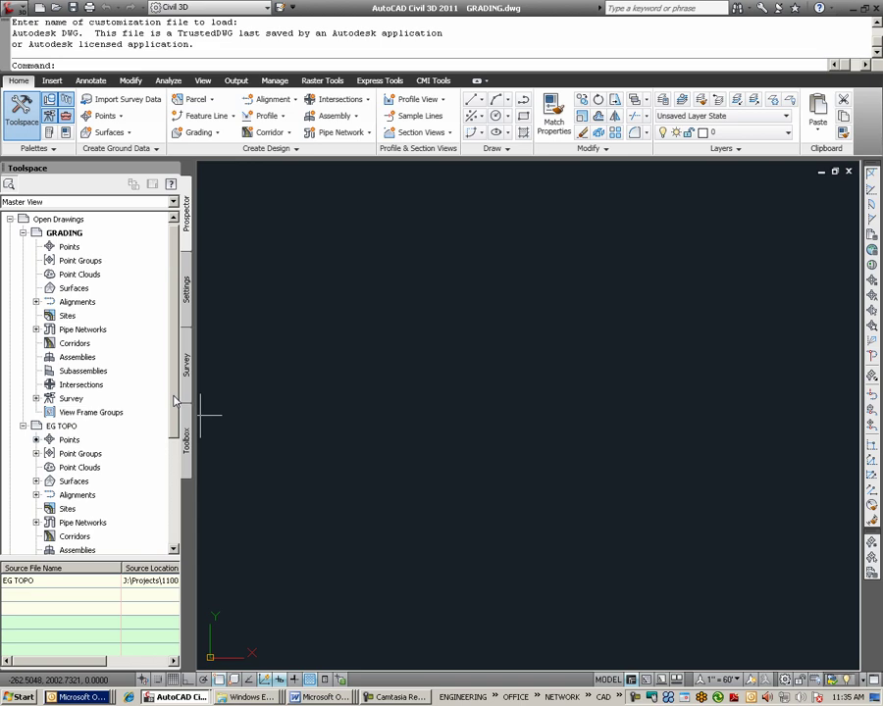
# In Prospector, select the GRADING drawing, then the EG shortcut under Data Shortcuts > Surfaces.
pyautogui.click(86, 233)
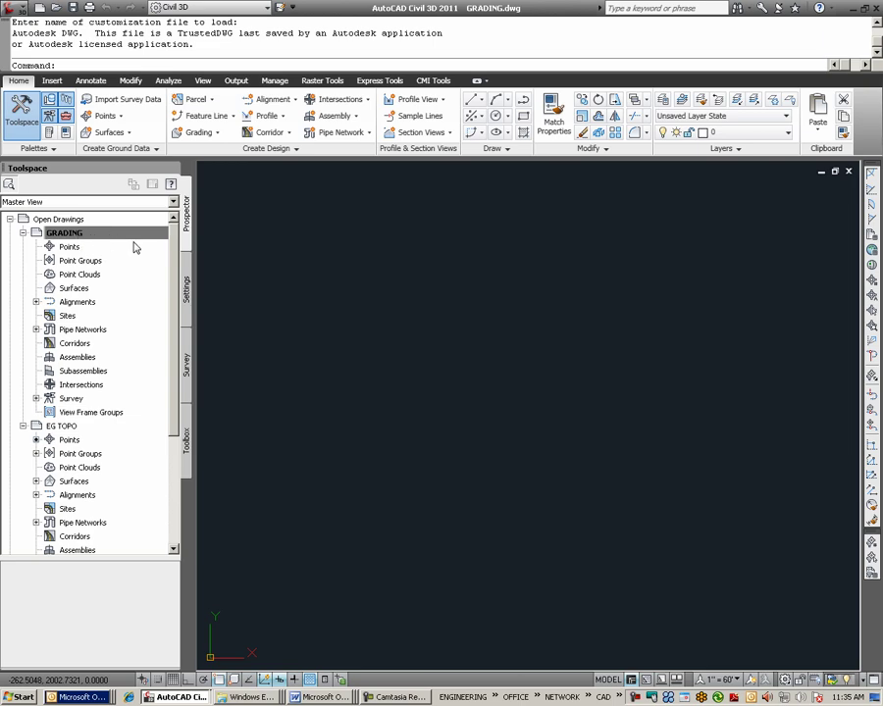
pyautogui.scroll(-4, 118, 344)
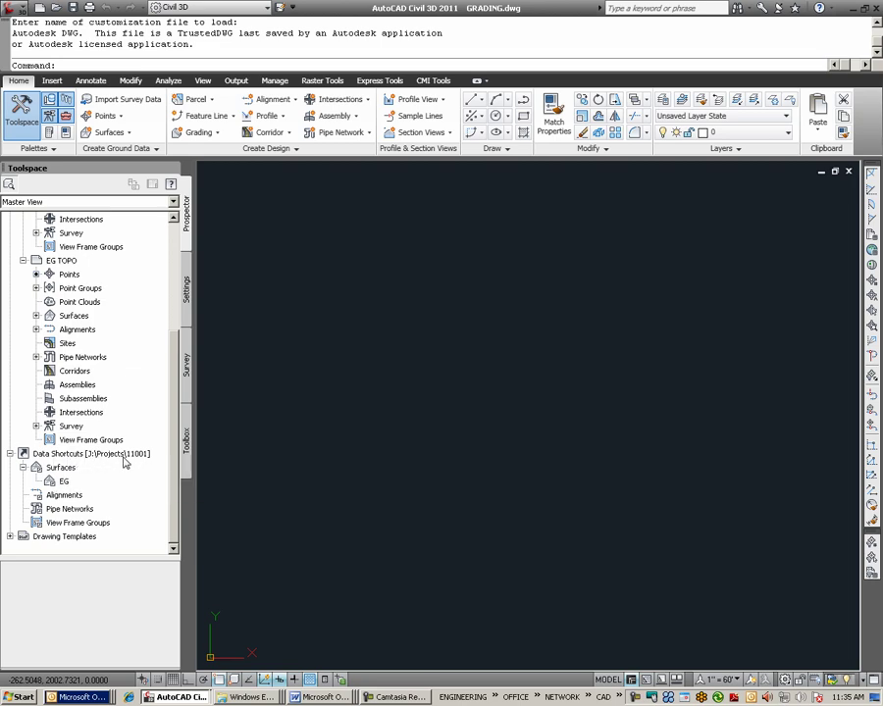
pyautogui.click(65, 481)
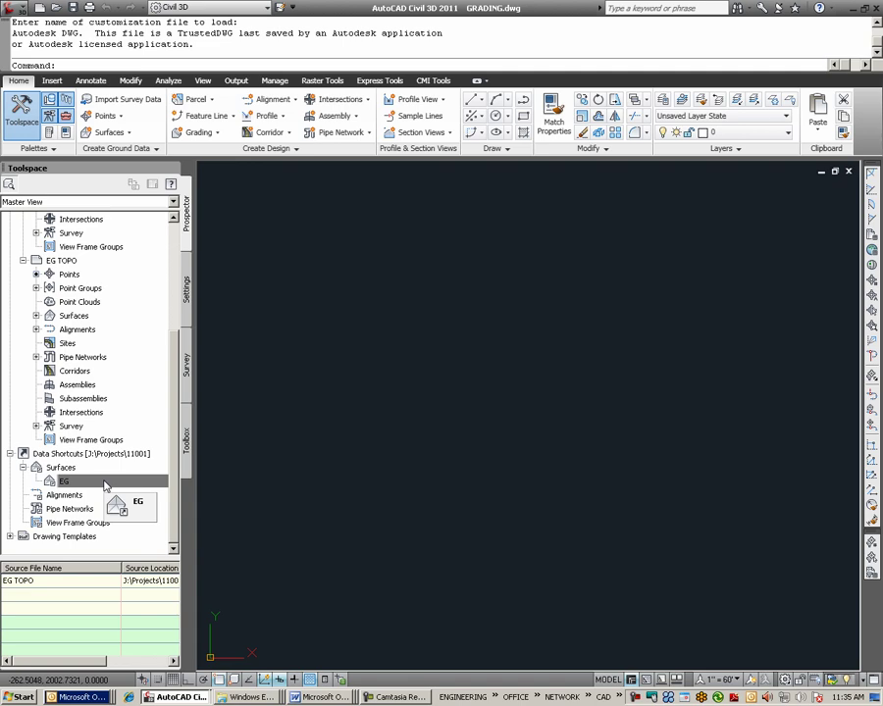
# Create a reference to EG in GRADING on layer C-TOPO, styled Contours 2' and 10' (Background).
pyautogui.rightClick(76, 481)
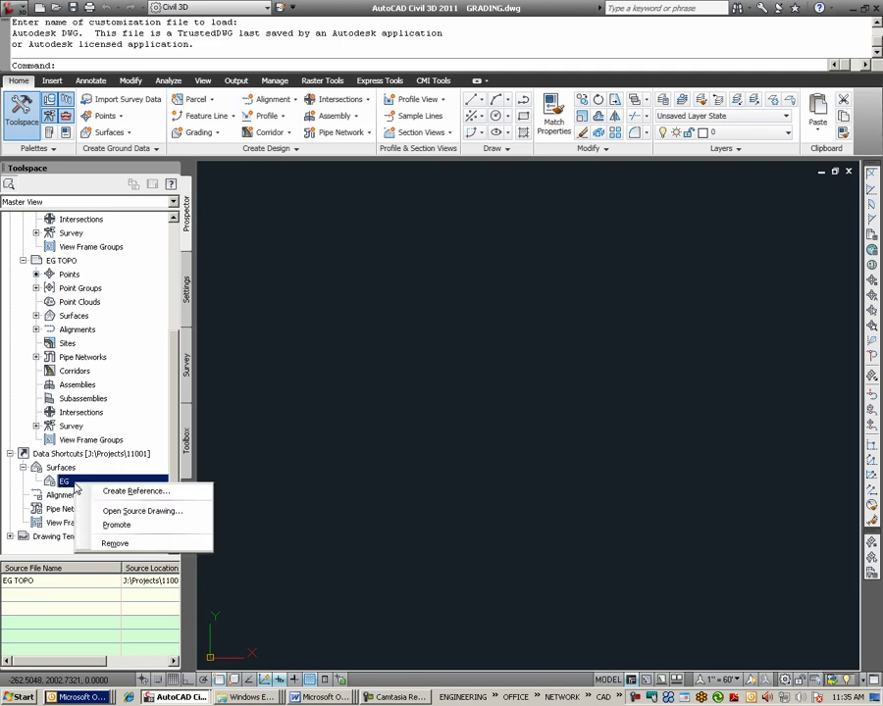
pyautogui.click(163, 497)
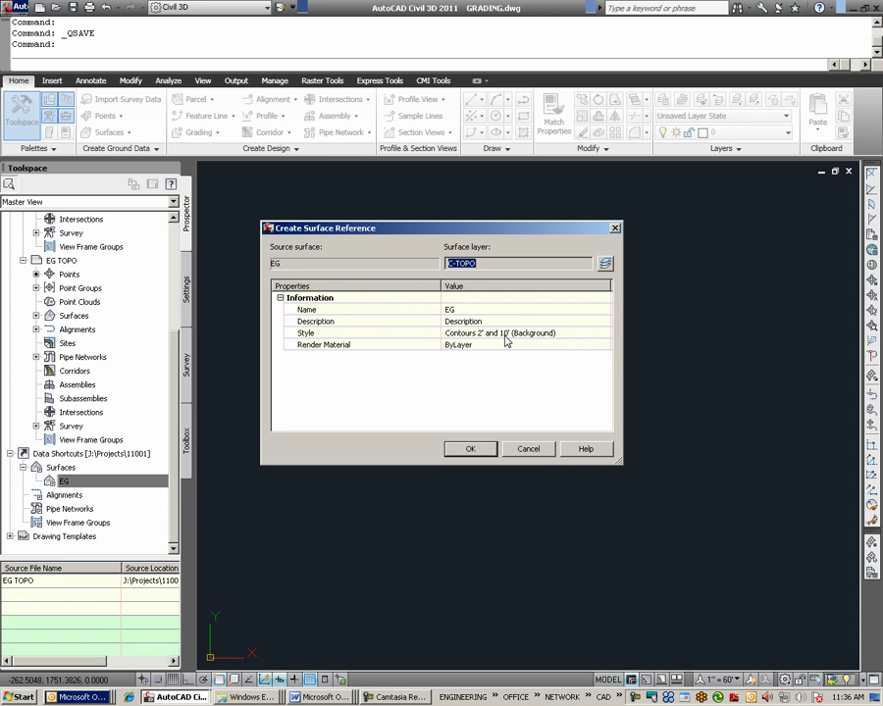
pyautogui.click(473, 450)
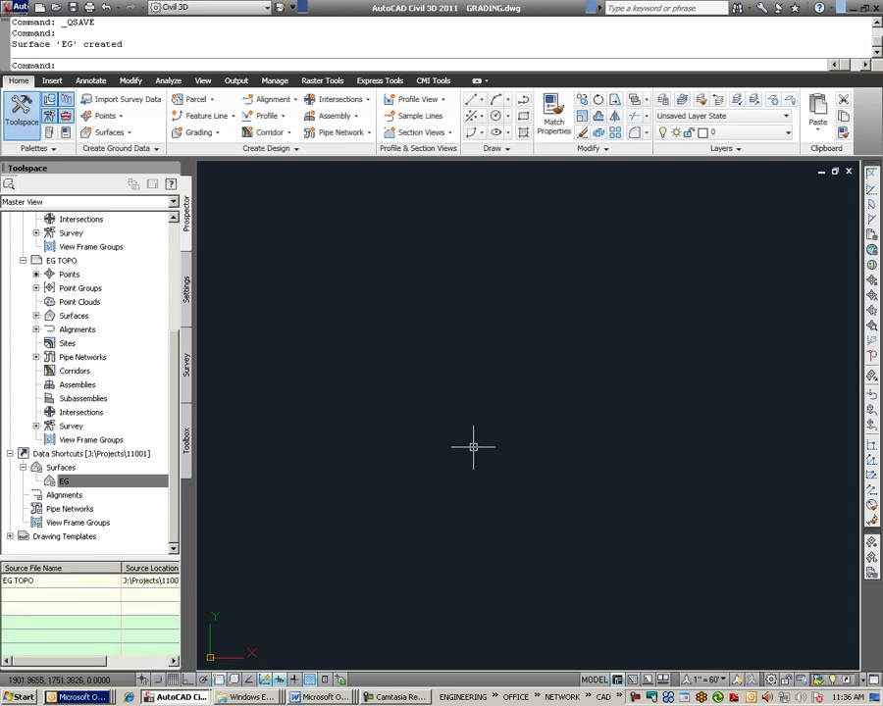
# Zoom extents (Z, E) to fit the whole EG surface in view.
pyautogui.write('z')
pyautogui.press('Return')
pyautogui.write('e')
pyautogui.press('Return')
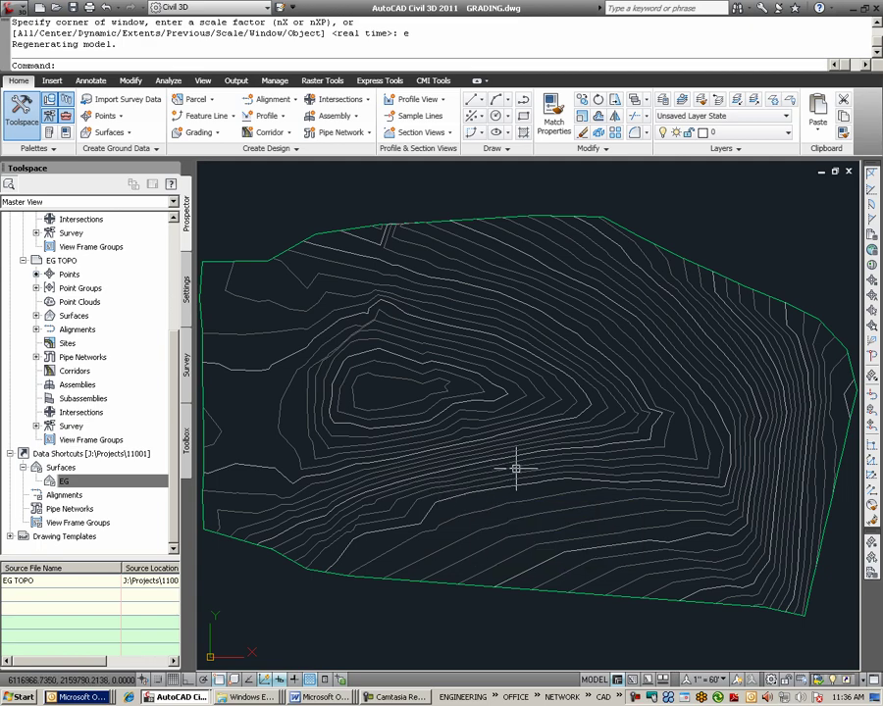
pyautogui.moveTo(516, 469)
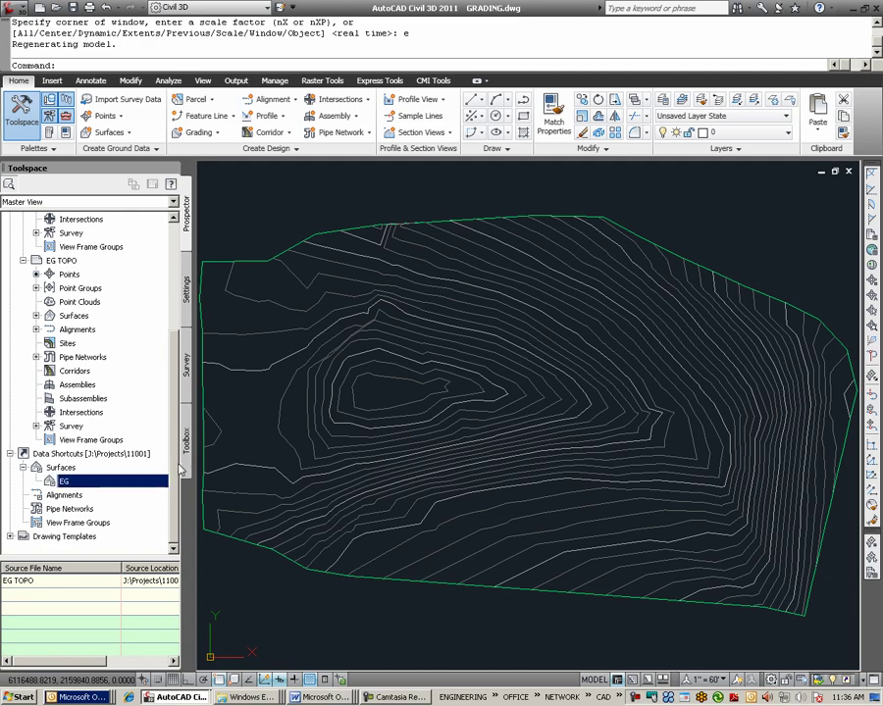
# Expand GRADING > Surfaces in Prospector and select the referenced EG surface.
pyautogui.scroll(3, 172, 397)
pyautogui.scroll(2, 172, 397)
pyautogui.click(37, 288)
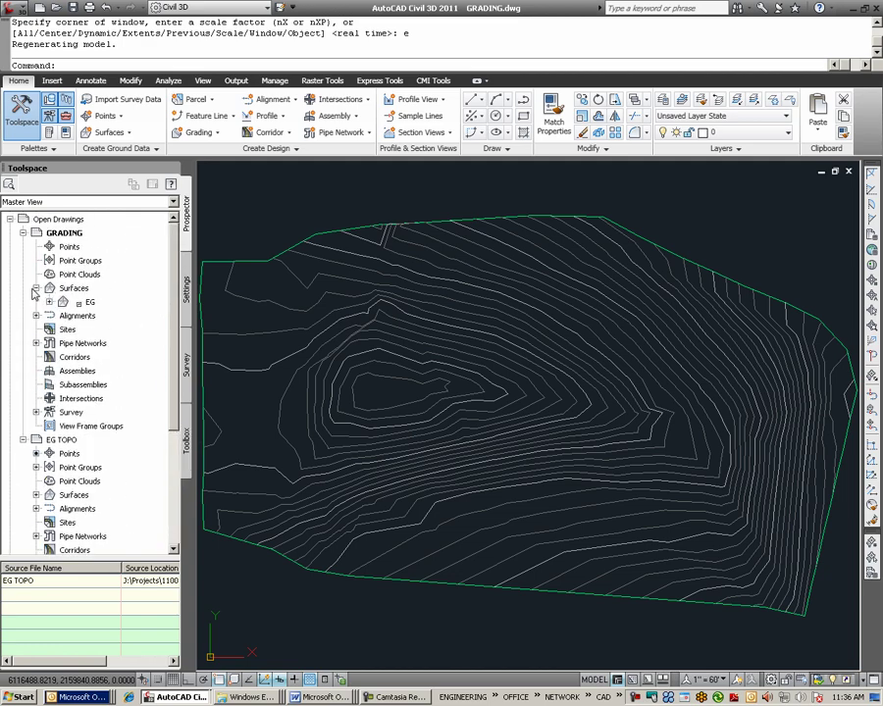
pyautogui.click(89, 303)
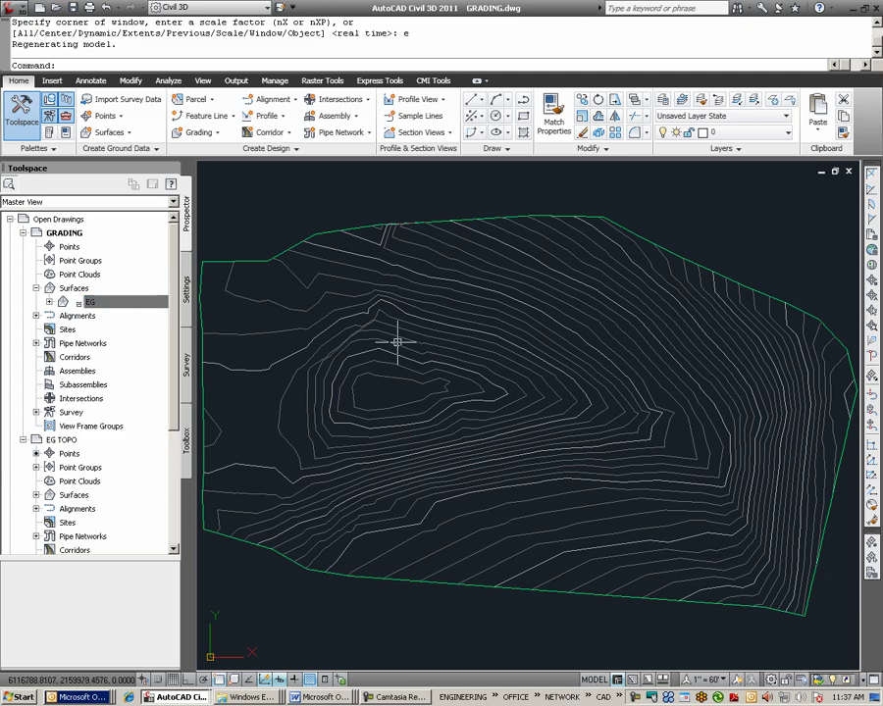
# Orbit the view to see the referenced EG surface as a 3D triangulated mesh.
pyautogui.moveTo(524, 564)
pyautogui.keyDown('shift'); pyautogui.mouseDown(button='middle')
pyautogui.moveTo(538, 570)
pyautogui.moveTo(510, 430)
pyautogui.moveTo(615, 443)
pyautogui.moveTo(421, 464)
pyautogui.moveTo(388, 426)
pyautogui.moveTo(512, 500)
pyautogui.moveTo(657, 514)
pyautogui.moveTo(694, 573)
pyautogui.moveTo(657, 656)
pyautogui.mouseUp(button='middle'); pyautogui.keyUp('shift')
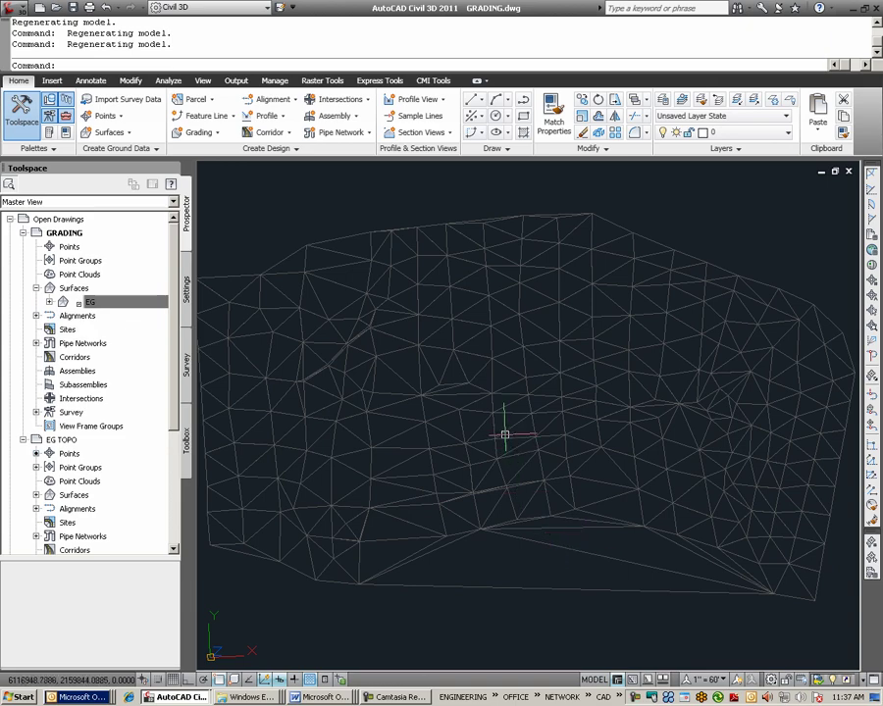
pyautogui.moveTo(504, 434)
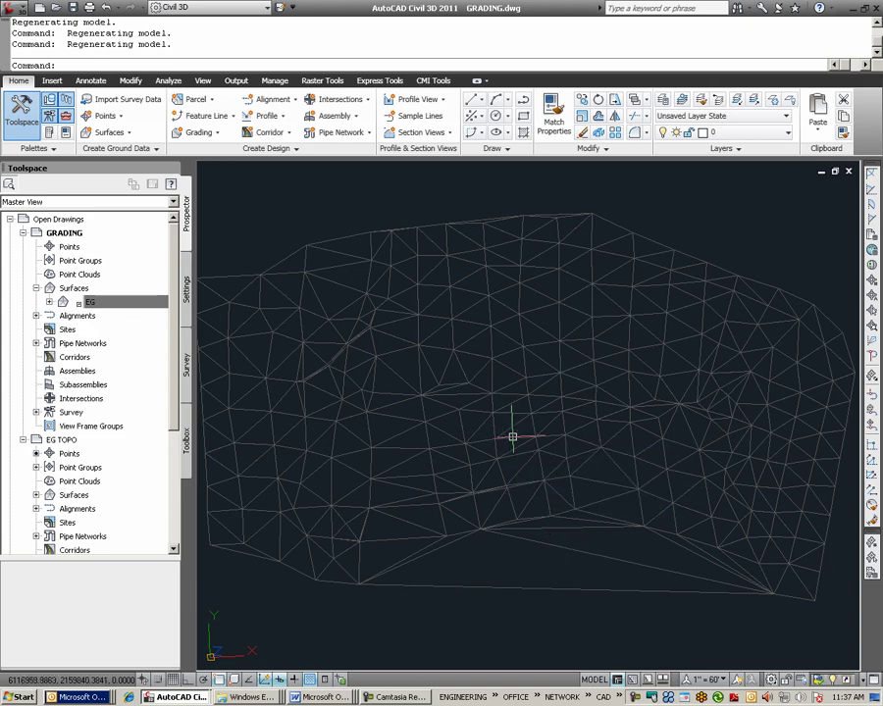
pyautogui.moveTo(455, 328)
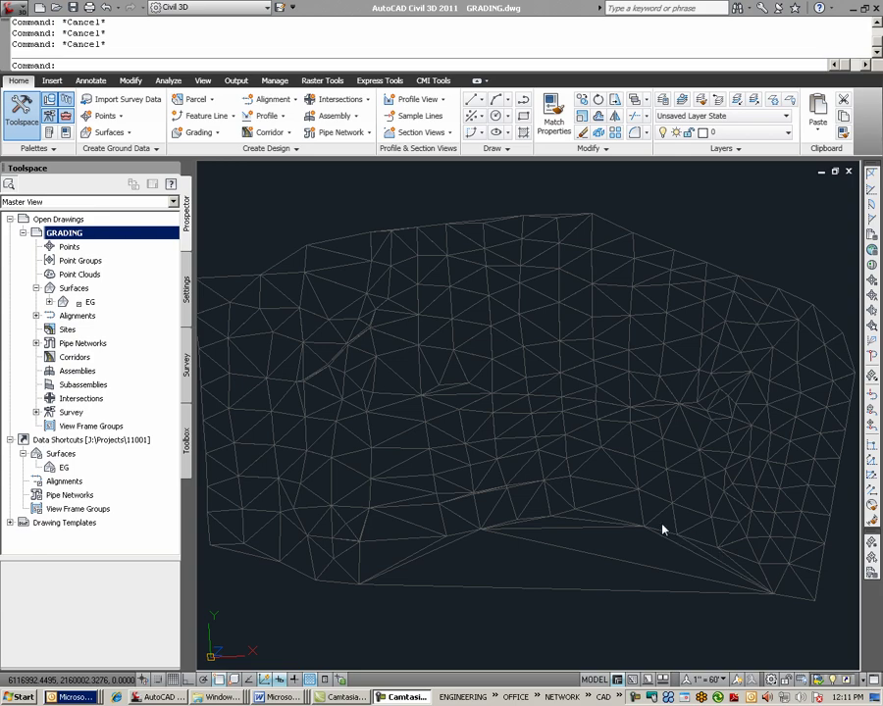
# Select the EG surface in GRADING and open its source drawing, EG TOPO.
pyautogui.click(410, 367)
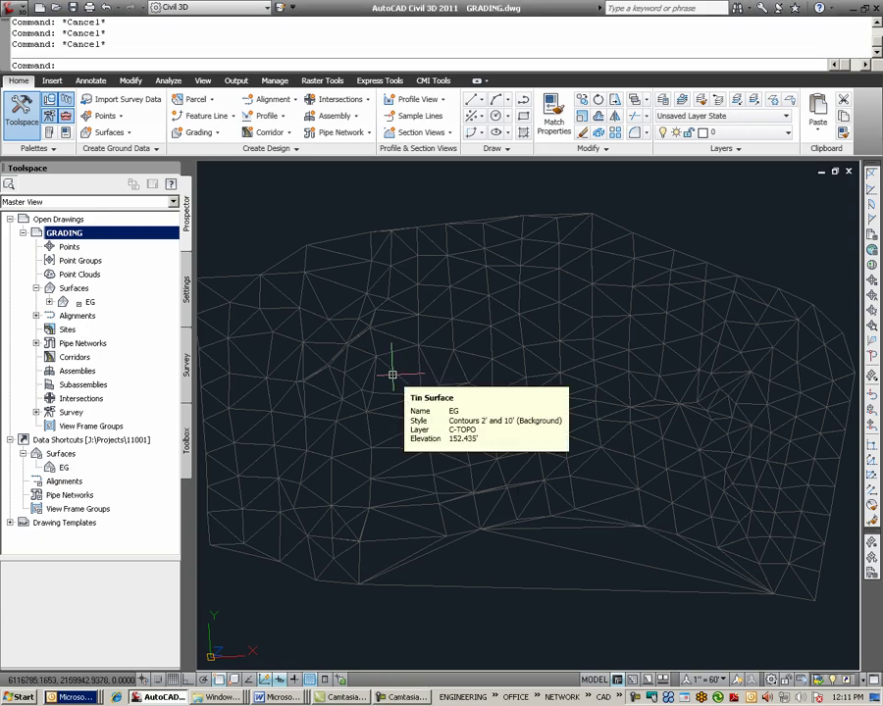
pyautogui.click(396, 369)
pyautogui.rightClick(409, 368)
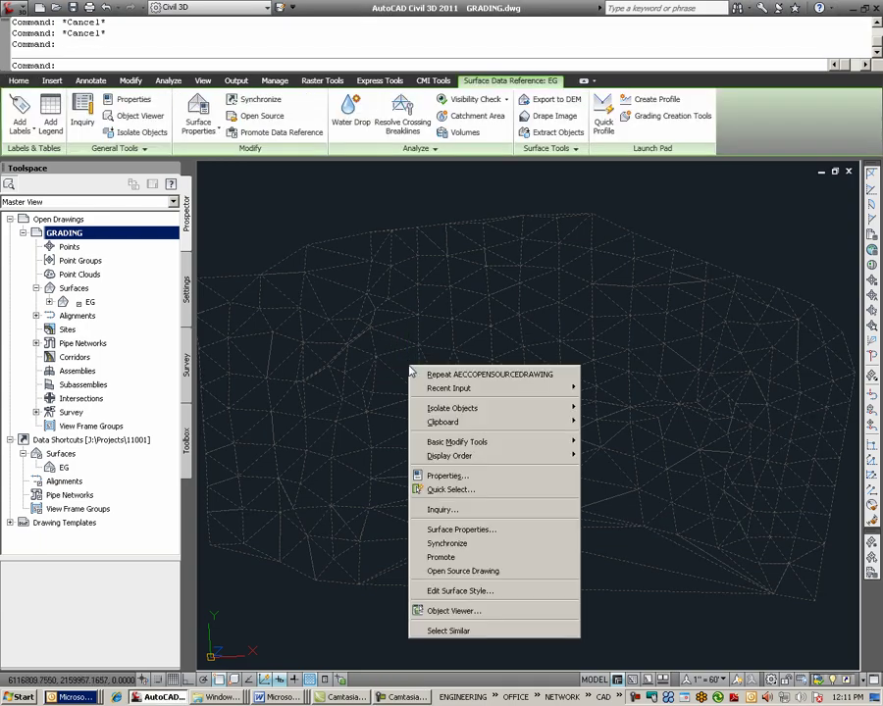
pyautogui.click(491, 572)
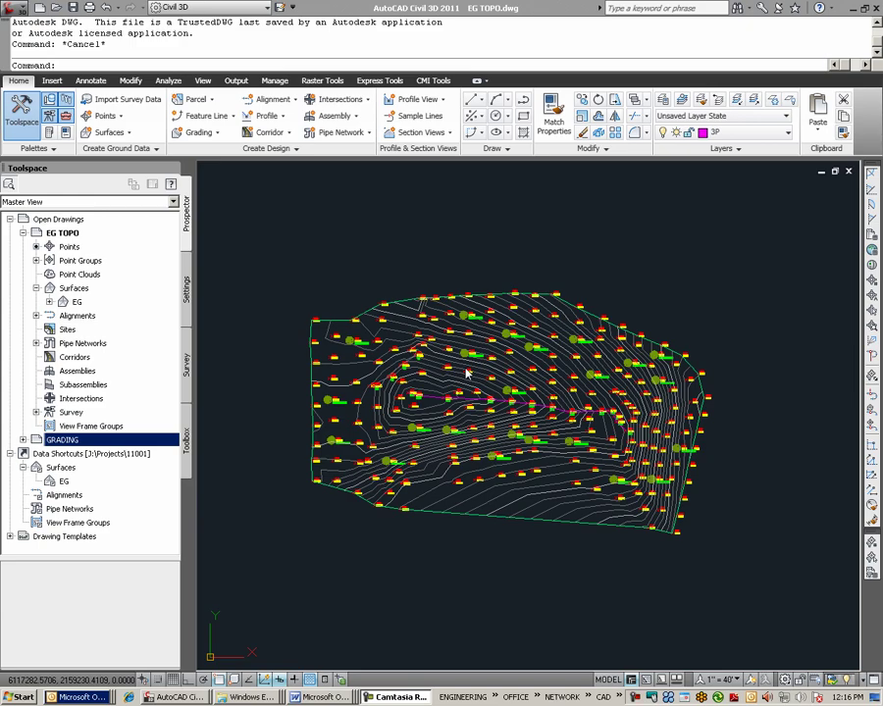
# In EG TOPO, grip-move COGO point 9447 slightly up and to the right.
pyautogui.click(394, 336)
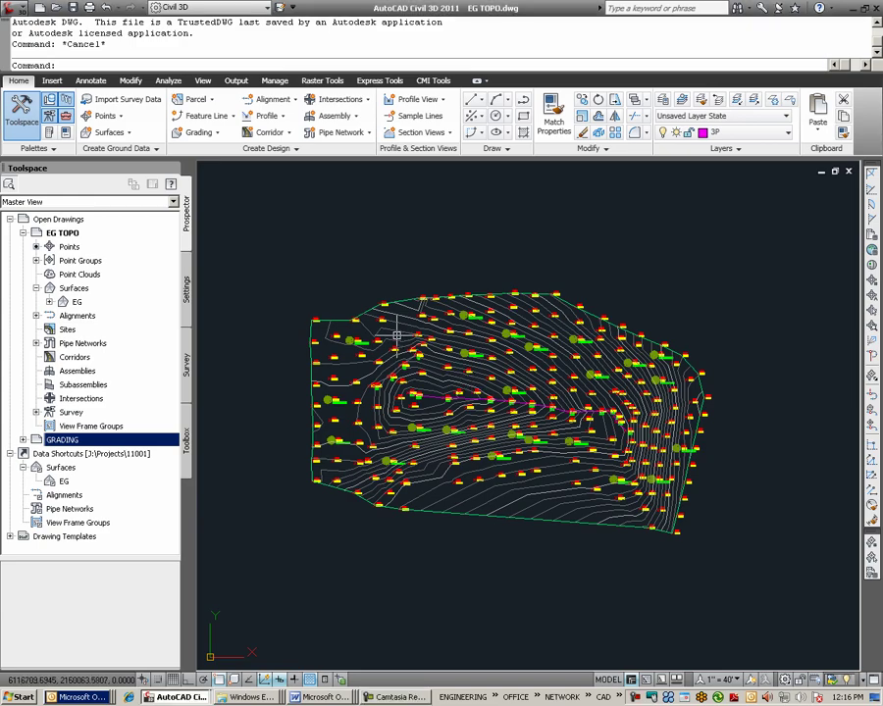
pyautogui.scroll(5, 374, 345)
pyautogui.scroll(3, 374, 343)
pyautogui.scroll(-2, 377, 339)
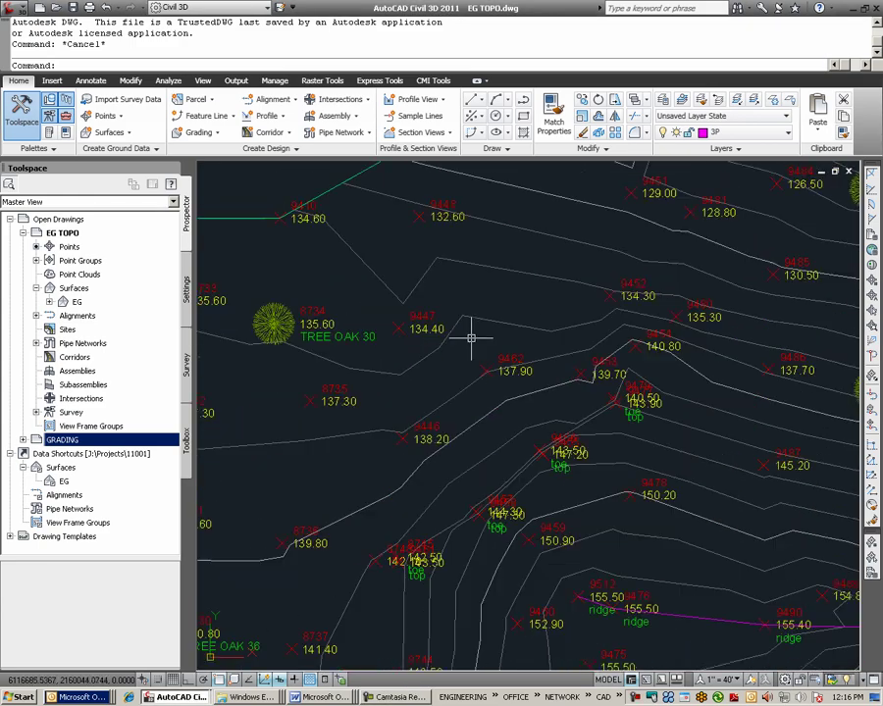
pyautogui.click(403, 329)
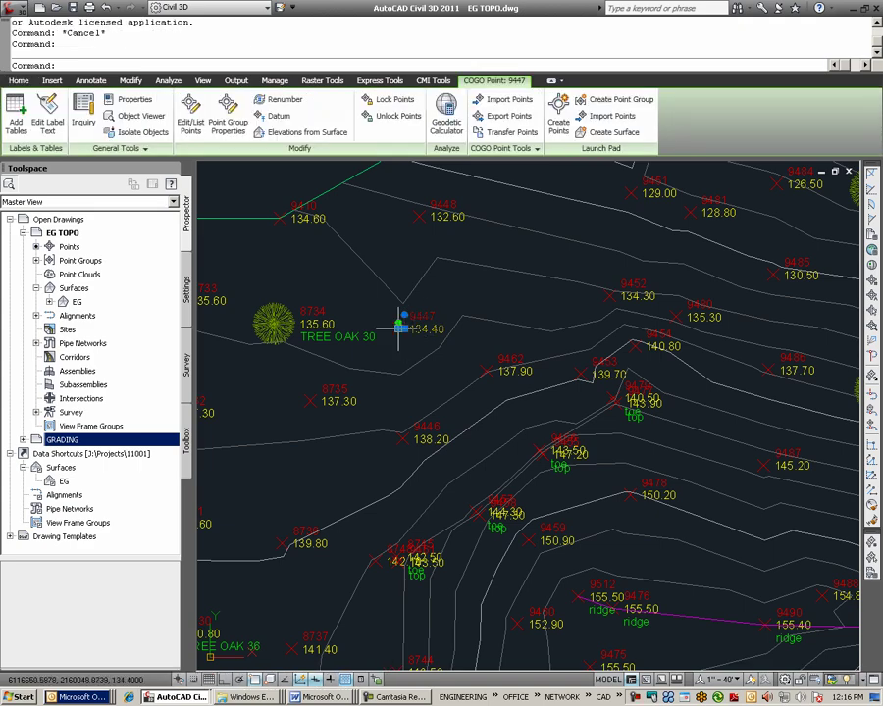
pyautogui.click(404, 320)
pyautogui.click(468, 285)
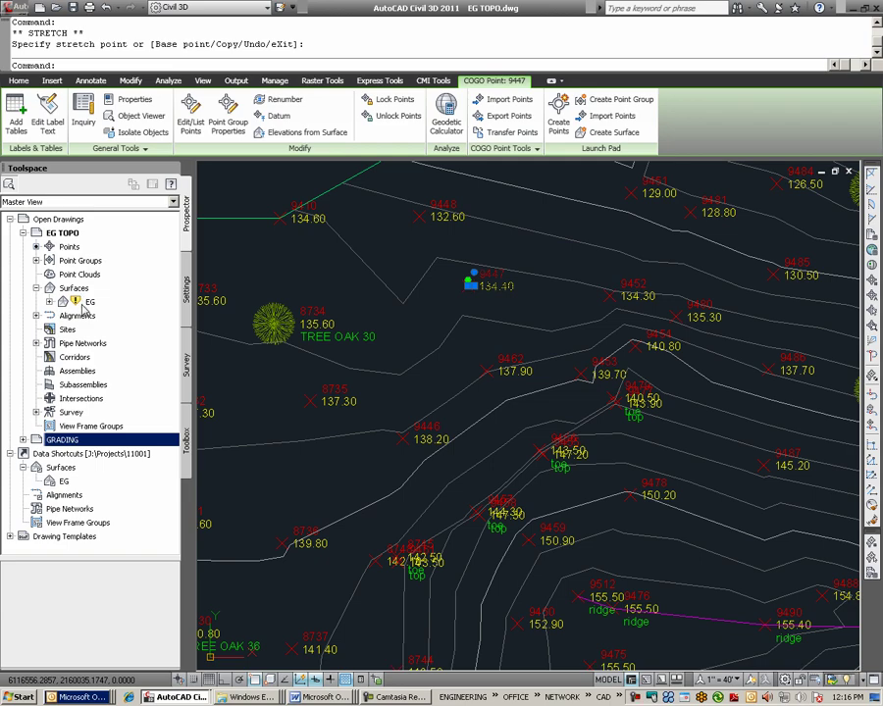
# Rebuild the EG surface with the moved point and save EG TOPO.
pyautogui.rightClick(88, 303)
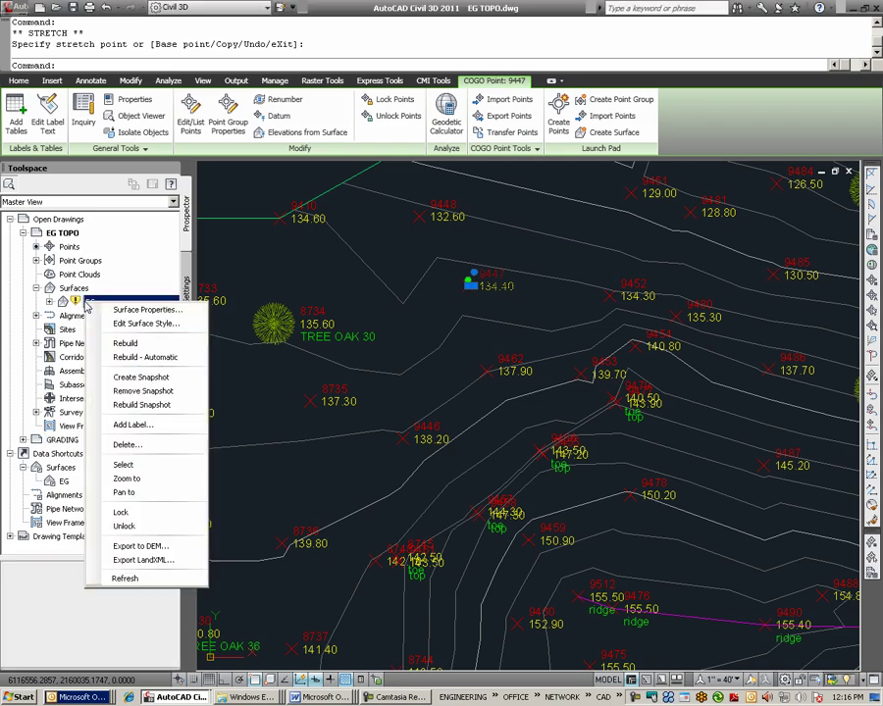
pyautogui.click(128, 343)
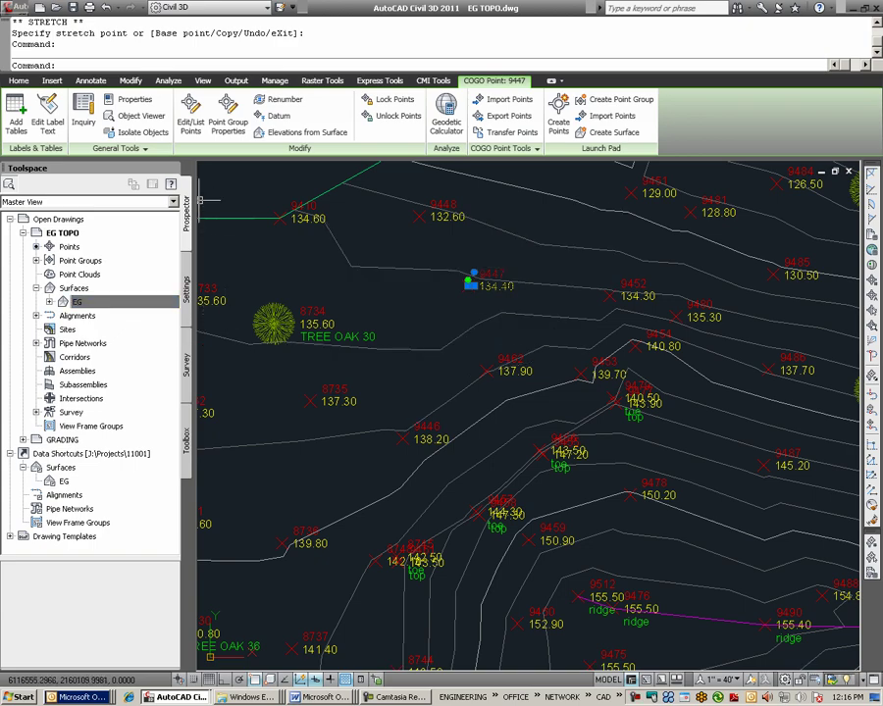
pyautogui.click(73, 7)
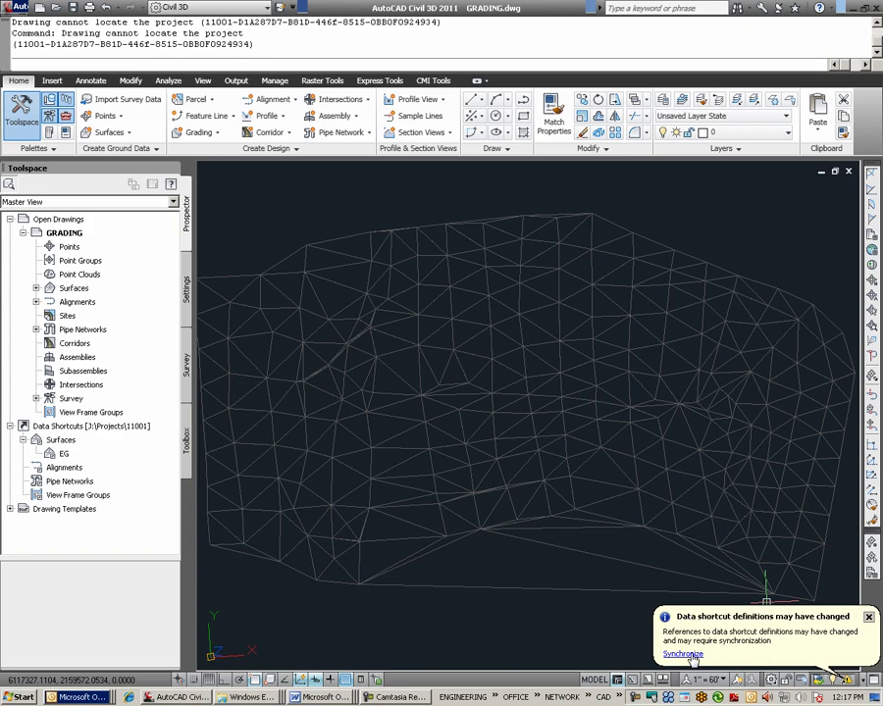
# Synchronize GRADING's EG surface reference with the edited EG TOPO source.
pyautogui.click(690, 655)
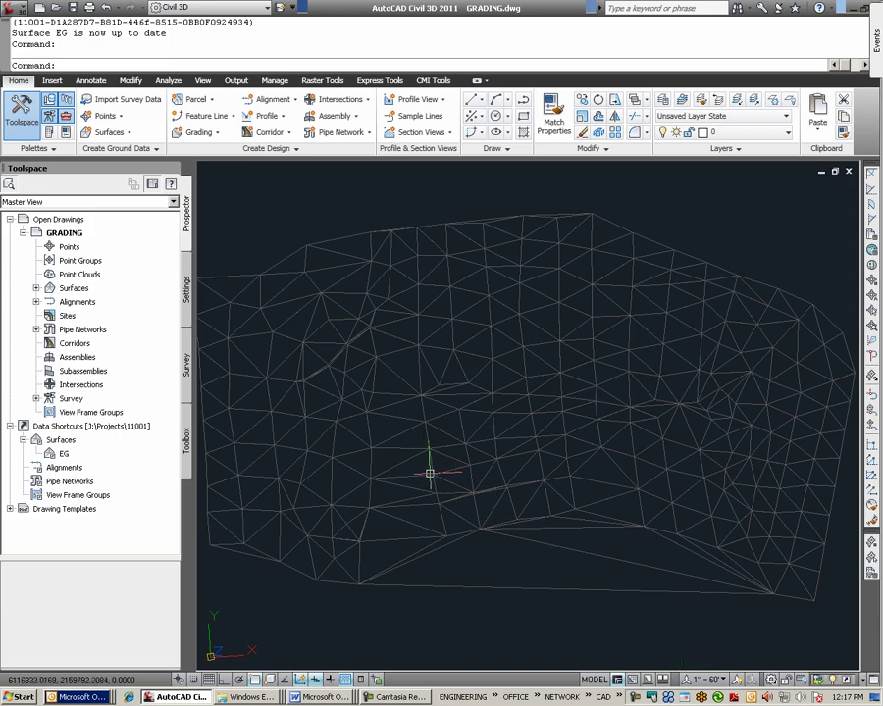
pyautogui.moveTo(430, 473)
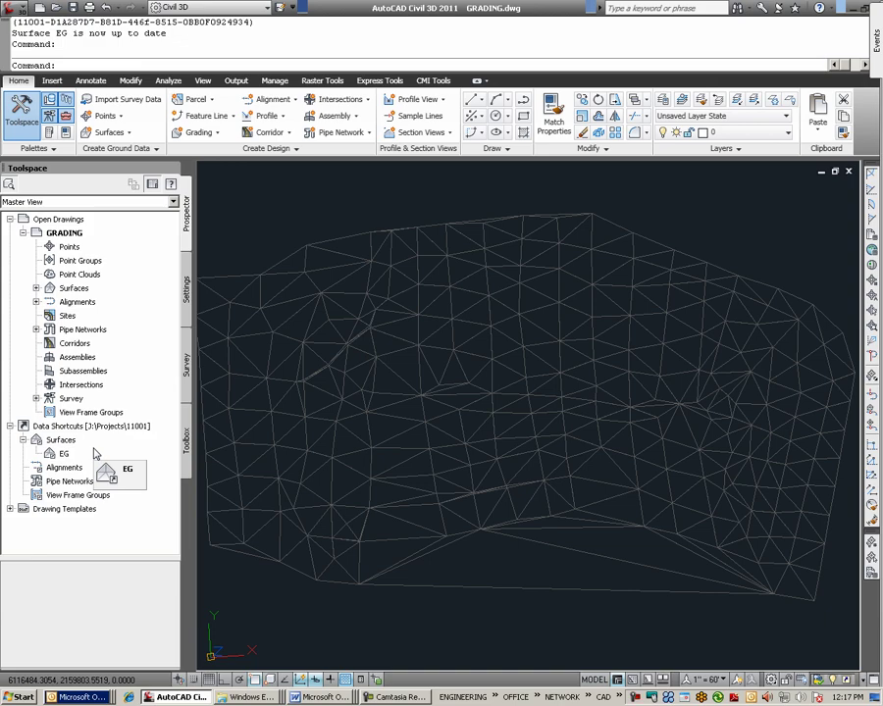
# Expand GRADING's Surfaces and the EG surface to show its Masks and Watersheds.
pyautogui.click(73, 287)
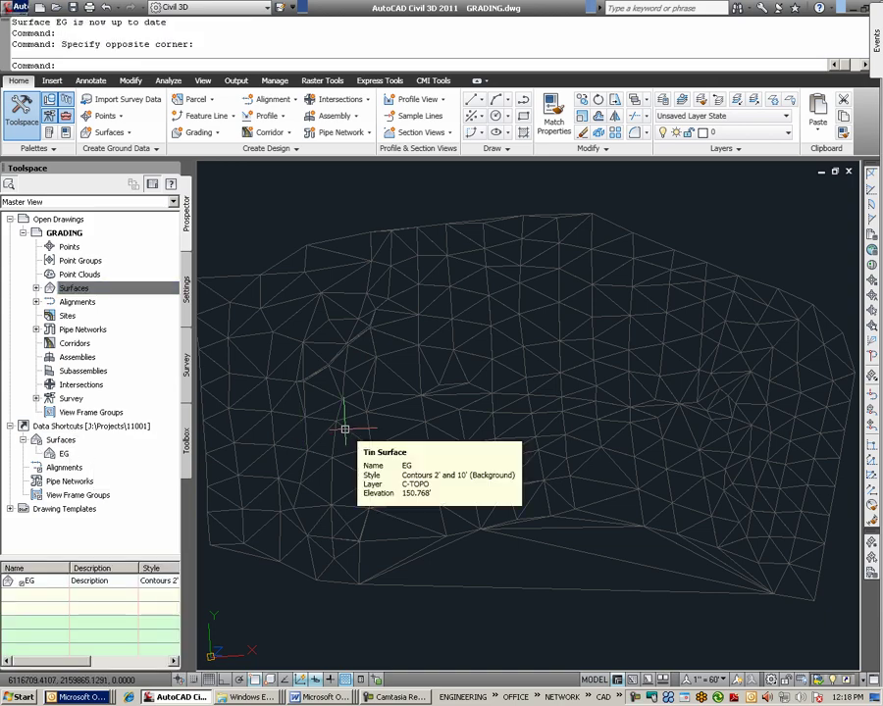
pyautogui.click(36, 289)
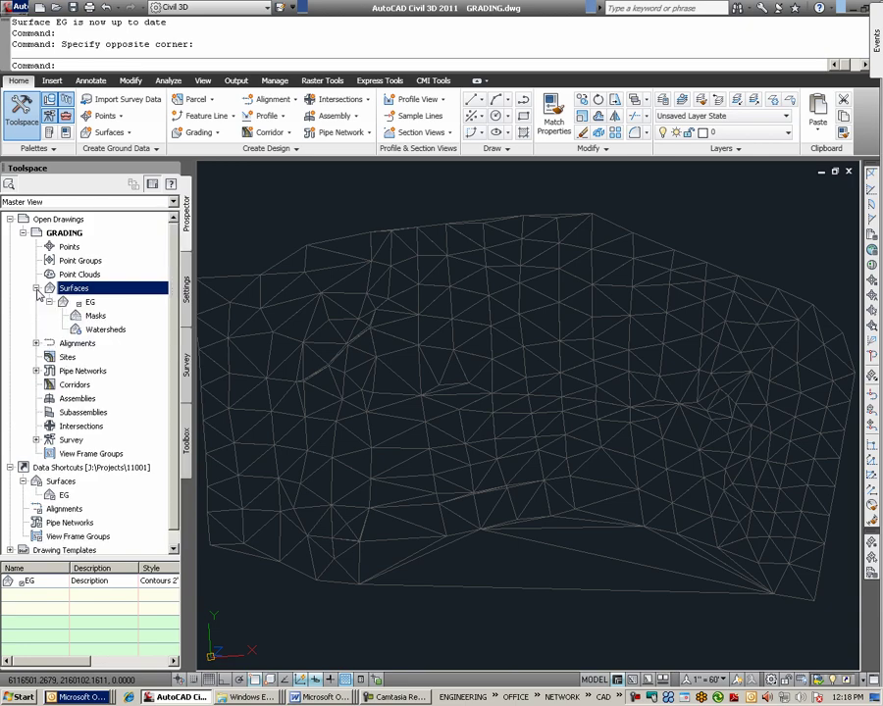
pyautogui.rightClick(101, 306)
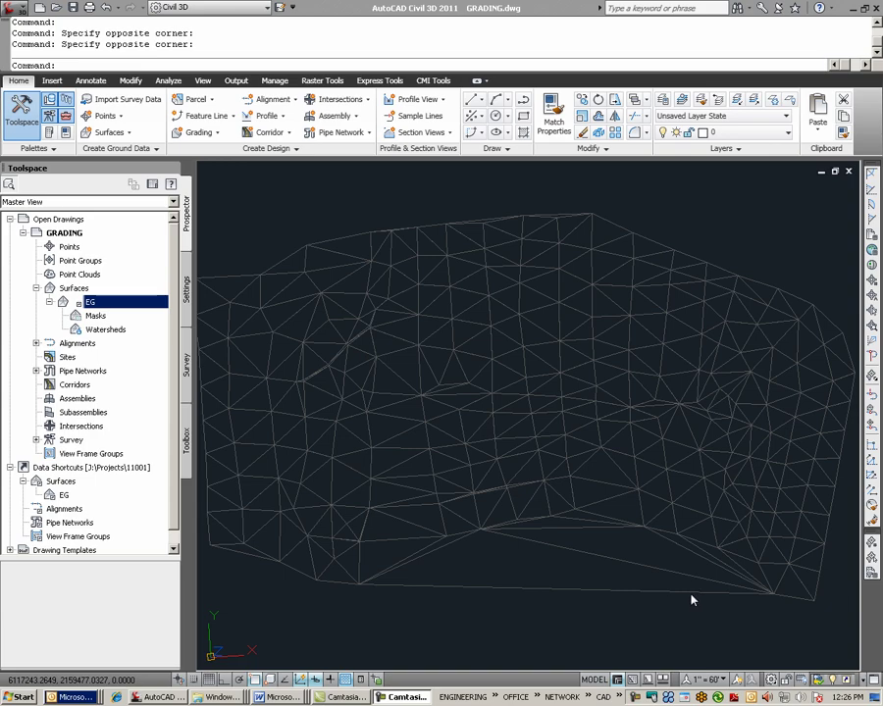
# Delete the EG surface reference under GRADING > Surfaces and confirm with Yes.
pyautogui.click(71, 287)
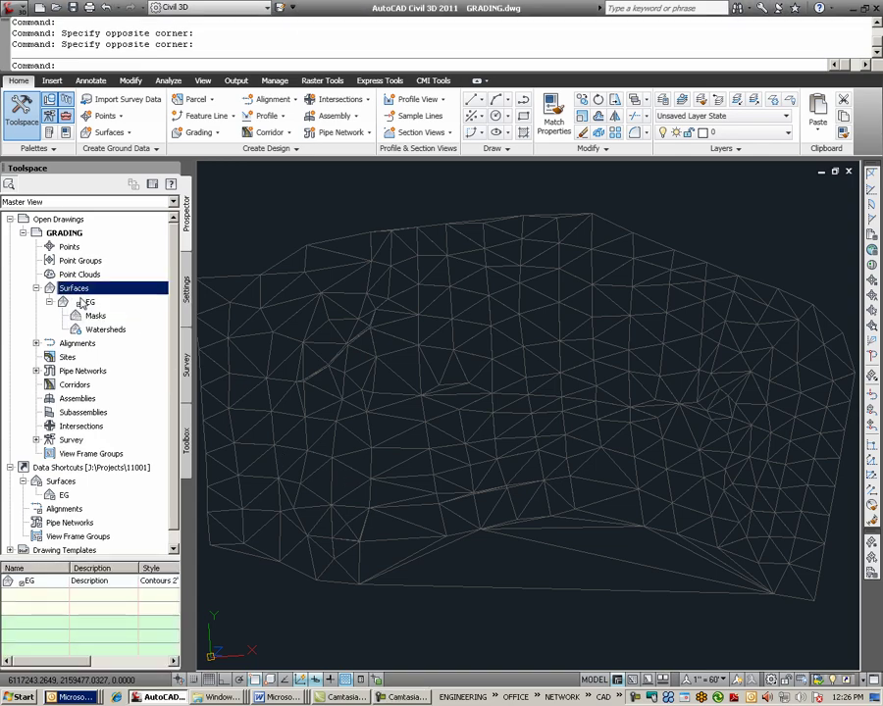
pyautogui.click(89, 303)
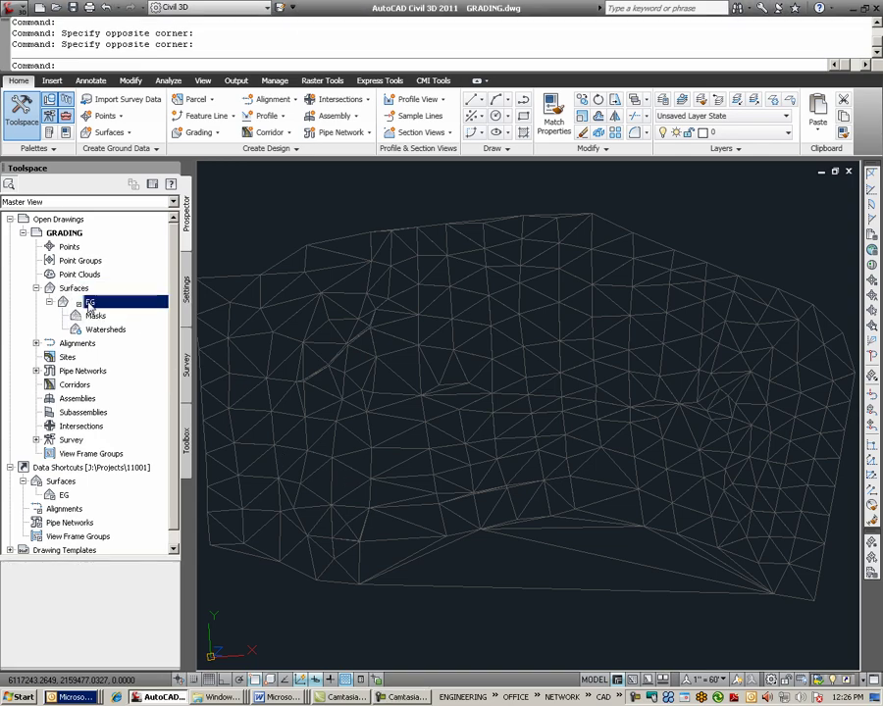
pyautogui.rightClick(91, 305)
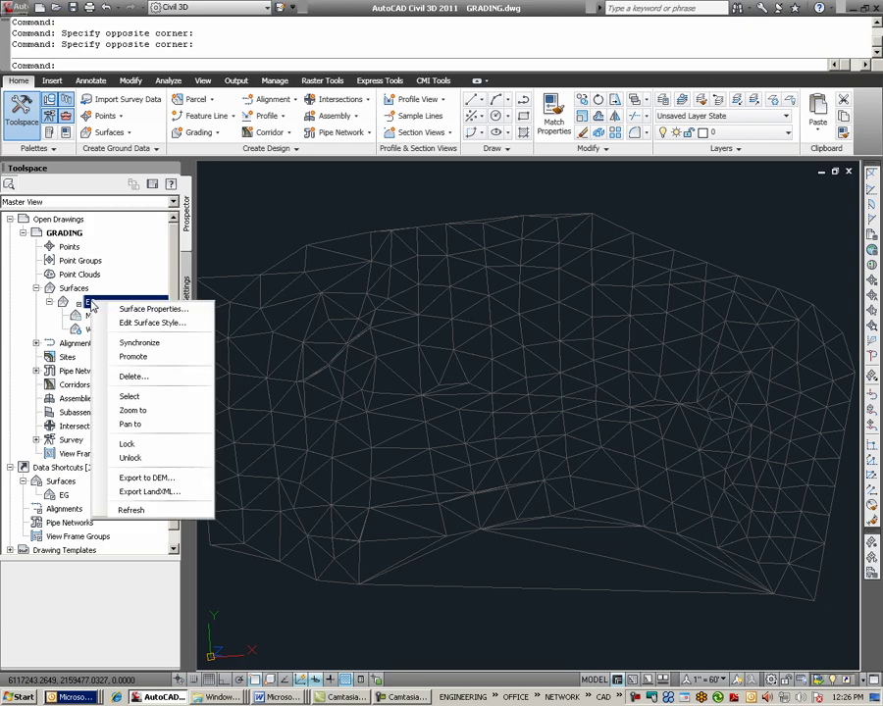
pyautogui.click(150, 377)
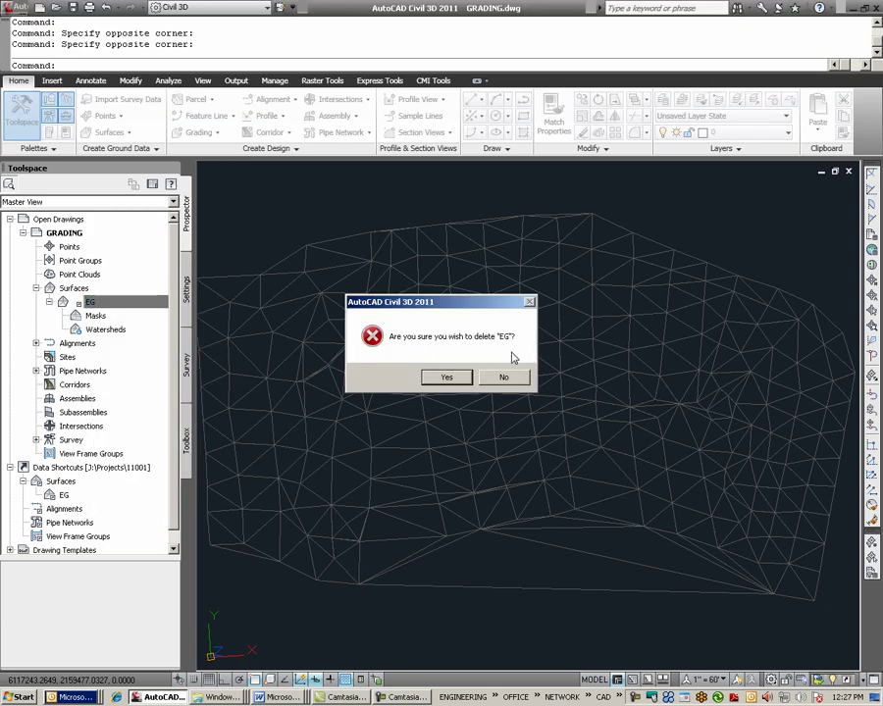
pyautogui.click(447, 379)
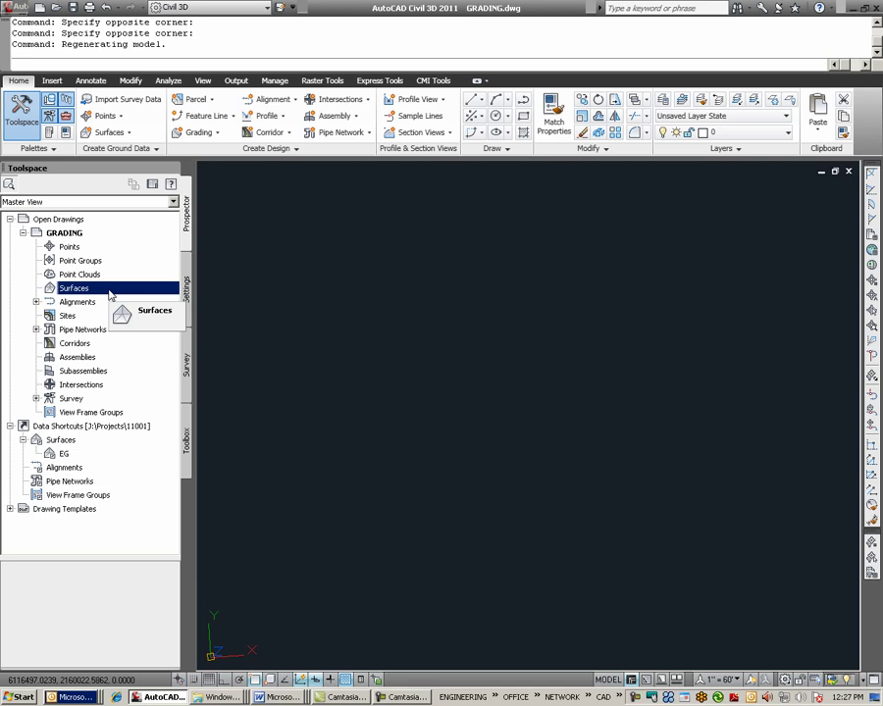
# Remove the EG shortcut from project 11001's Data Shortcuts > Surfaces list.
pyautogui.click(68, 426)
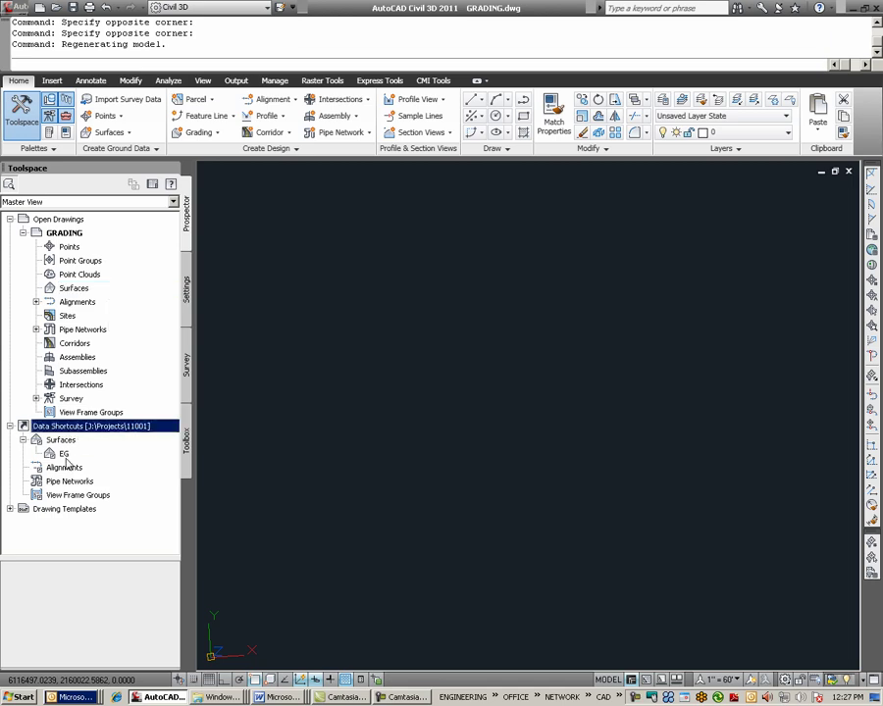
pyautogui.click(65, 455)
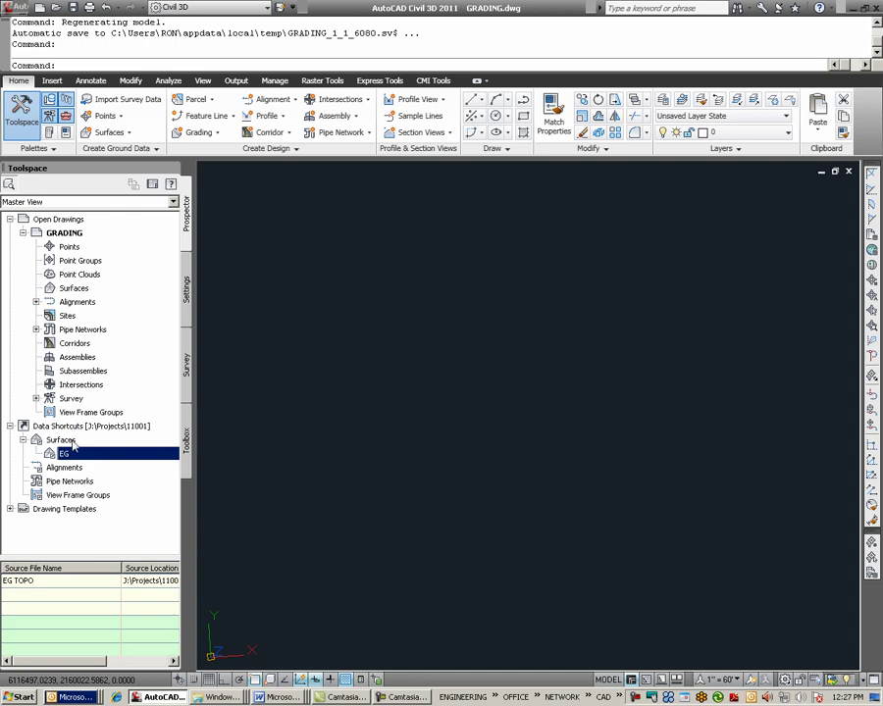
pyautogui.rightClick(83, 457)
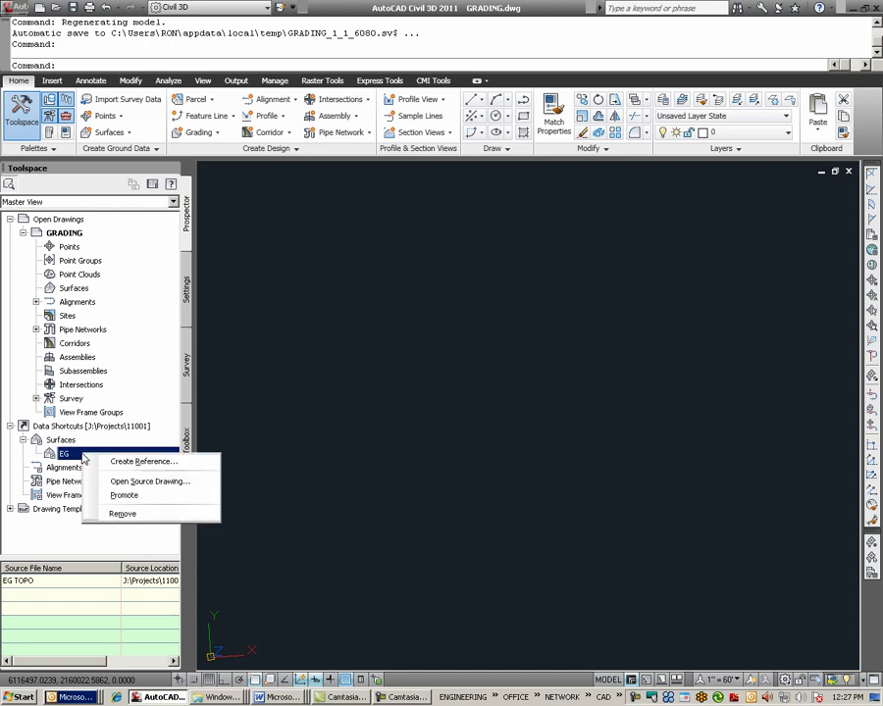
pyautogui.click(124, 514)
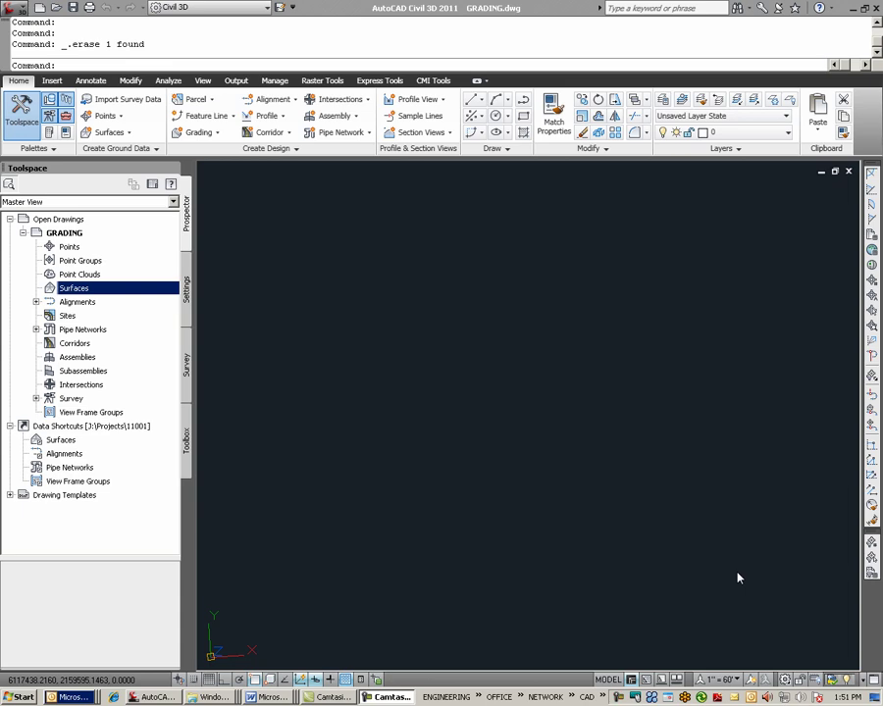
# In Windows Explorer, confirm J:\Projects\11001\_Shortcuts\Surfaces no longer holds the EG shortcut XML.
pyautogui.click(214, 697)
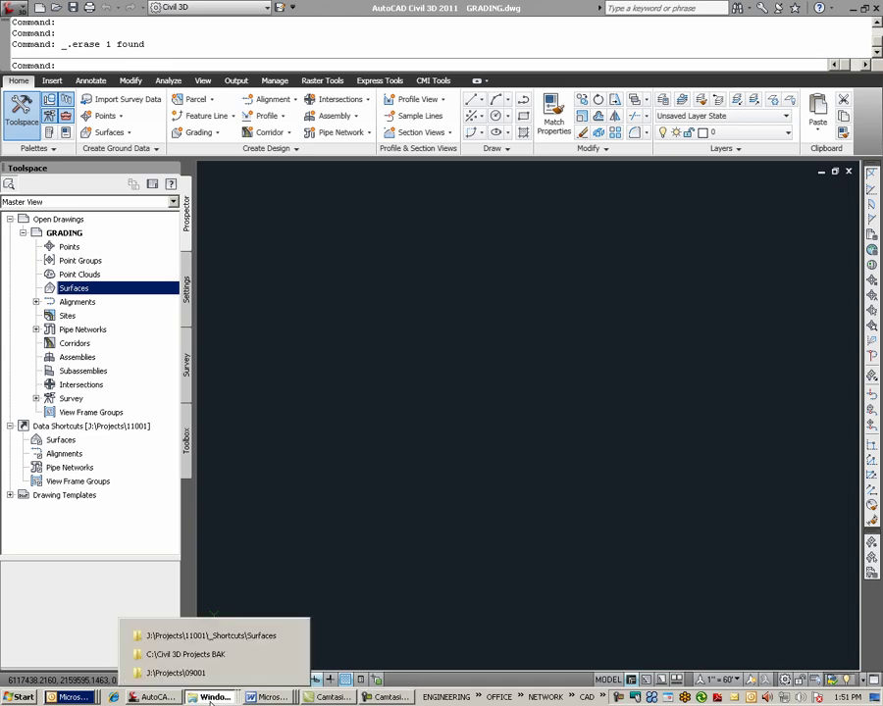
pyautogui.click(222, 638)
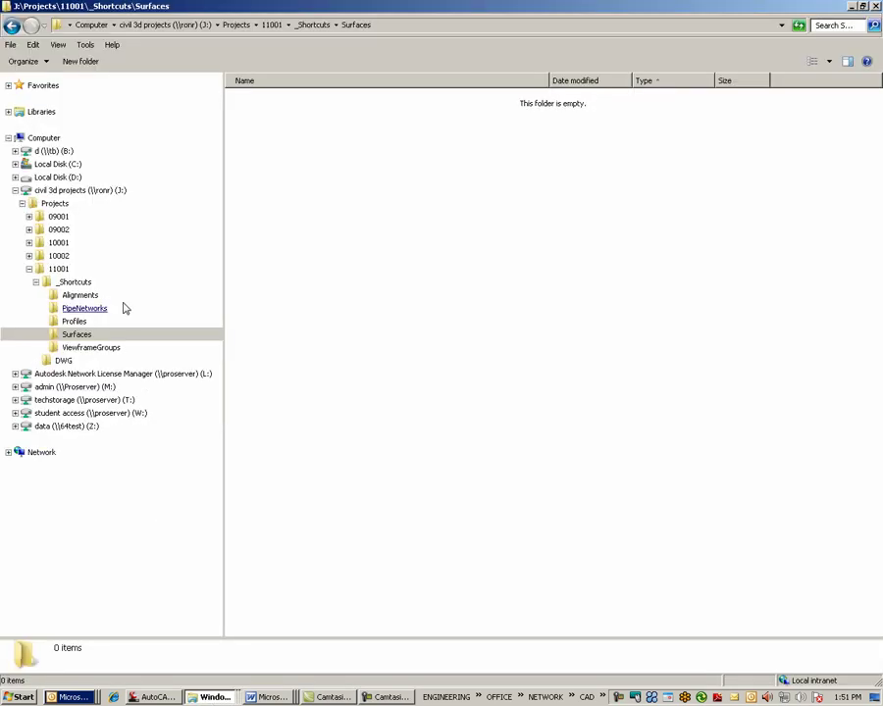
pyautogui.click(61, 270)
pyautogui.click(74, 281)
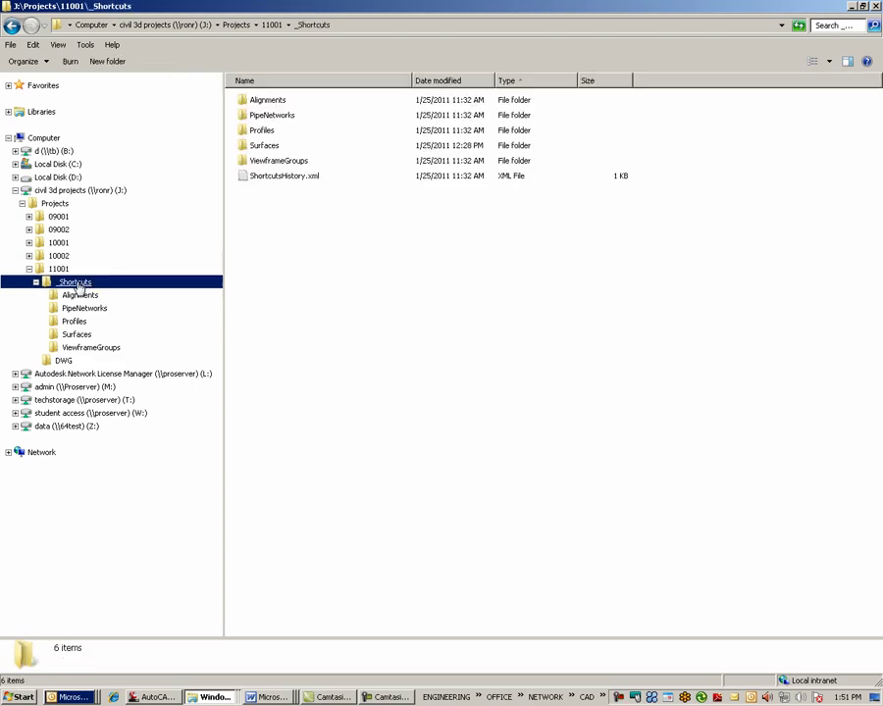
pyautogui.click(75, 334)
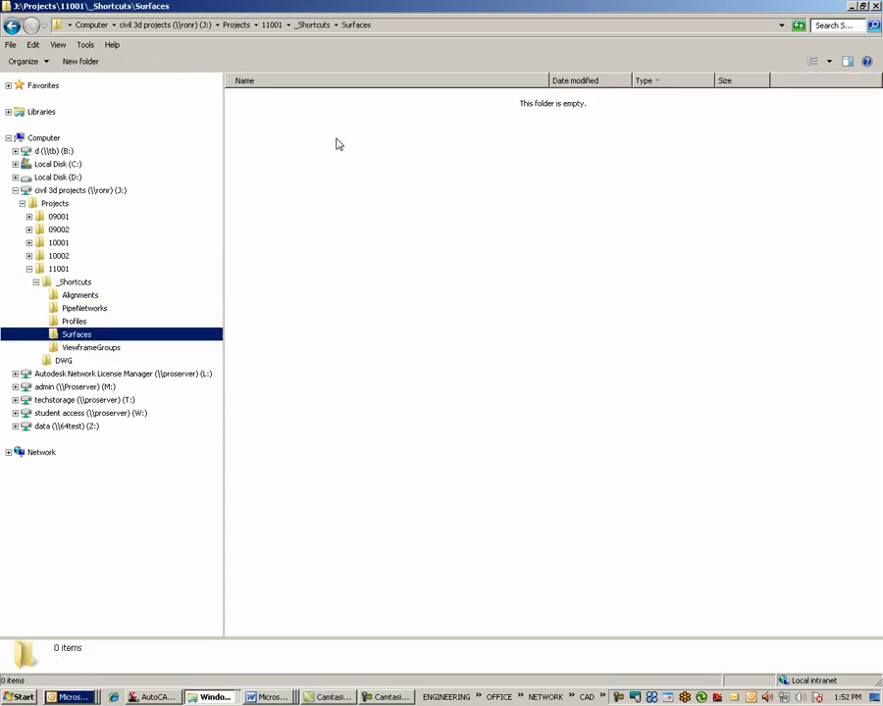